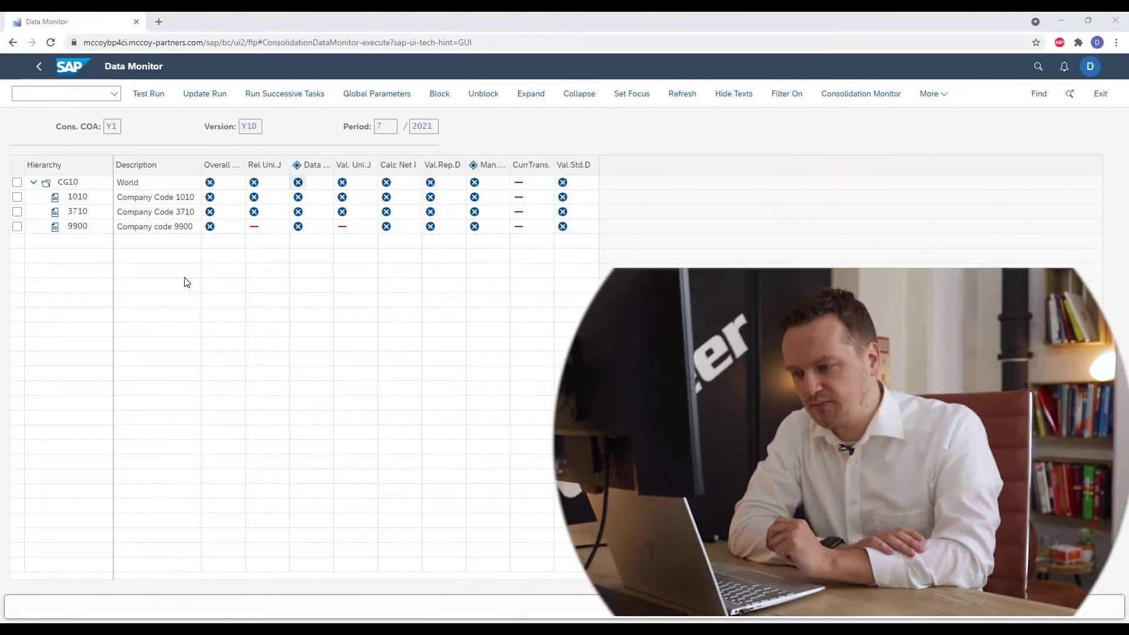
Select unit 1010's journal release status in the CG10 Data Monitor for version Y10, period 007/2021.
left_click(254, 198)
Release the universal documents of units 1010 and 3710 and return to the Data Monitor.
left_click(255, 184)
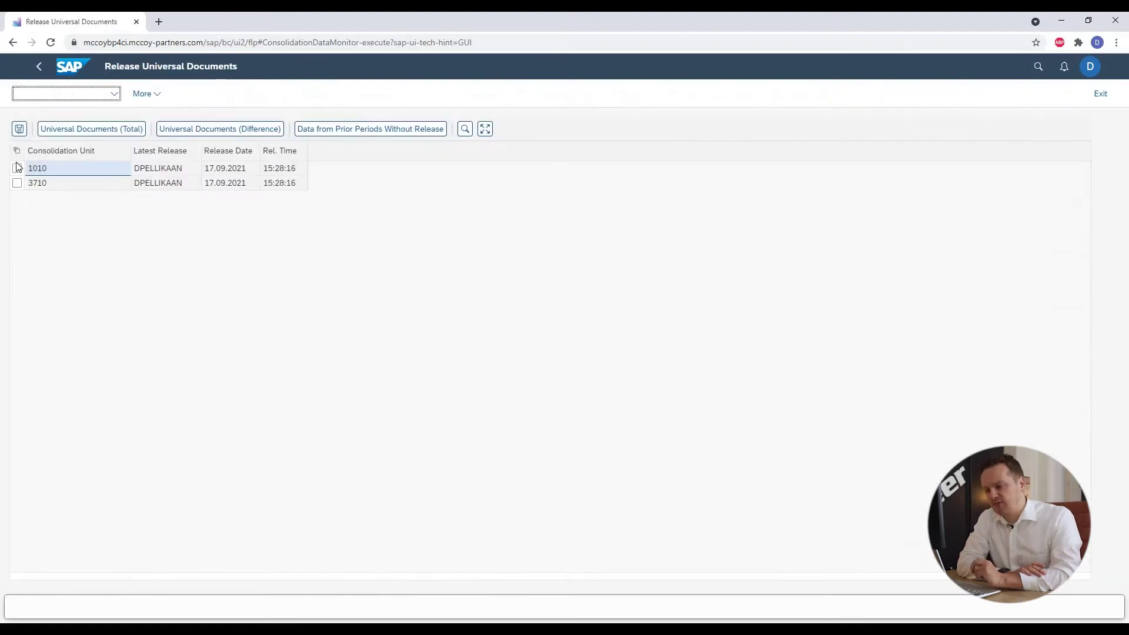
left_click(18, 172)
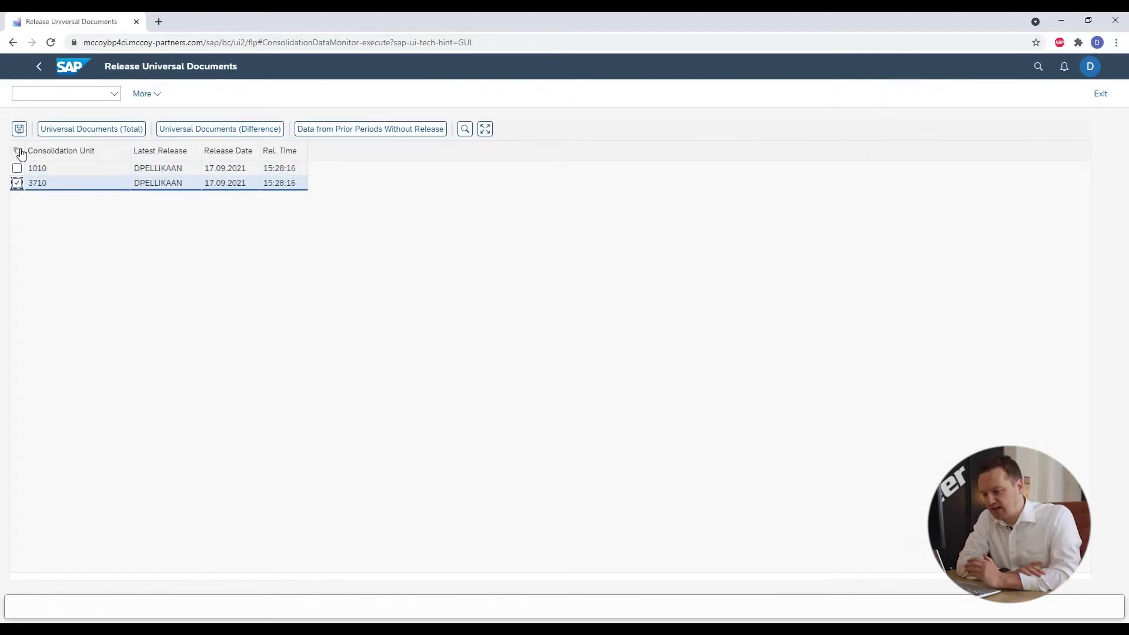
left_click(16, 150)
left_click(31, 167)
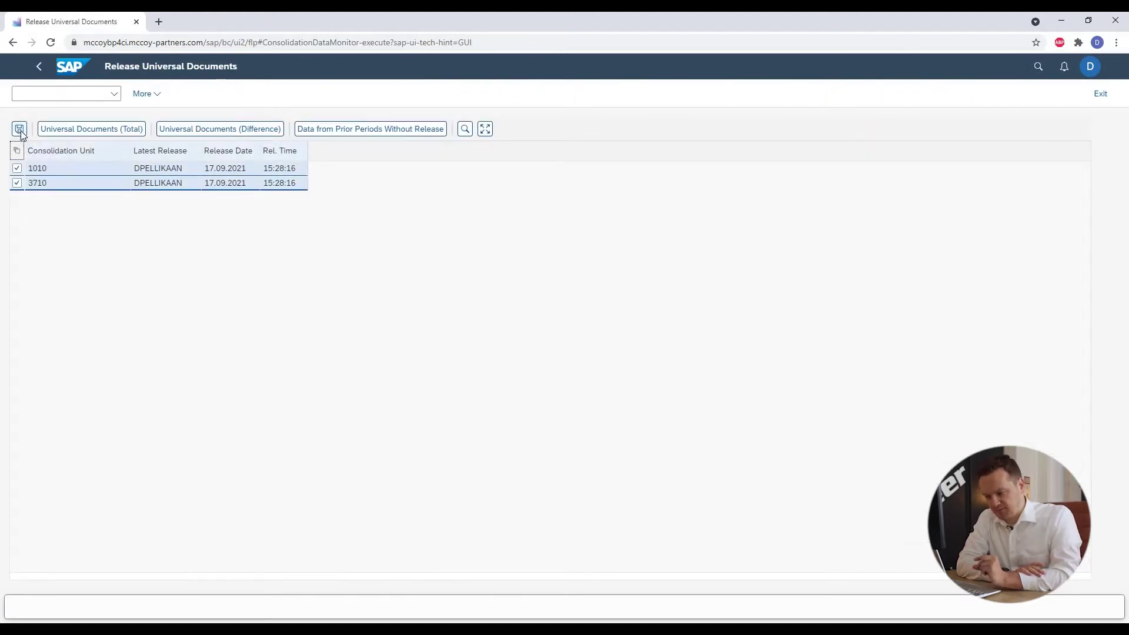
left_click(19, 129)
left_click(451, 385)
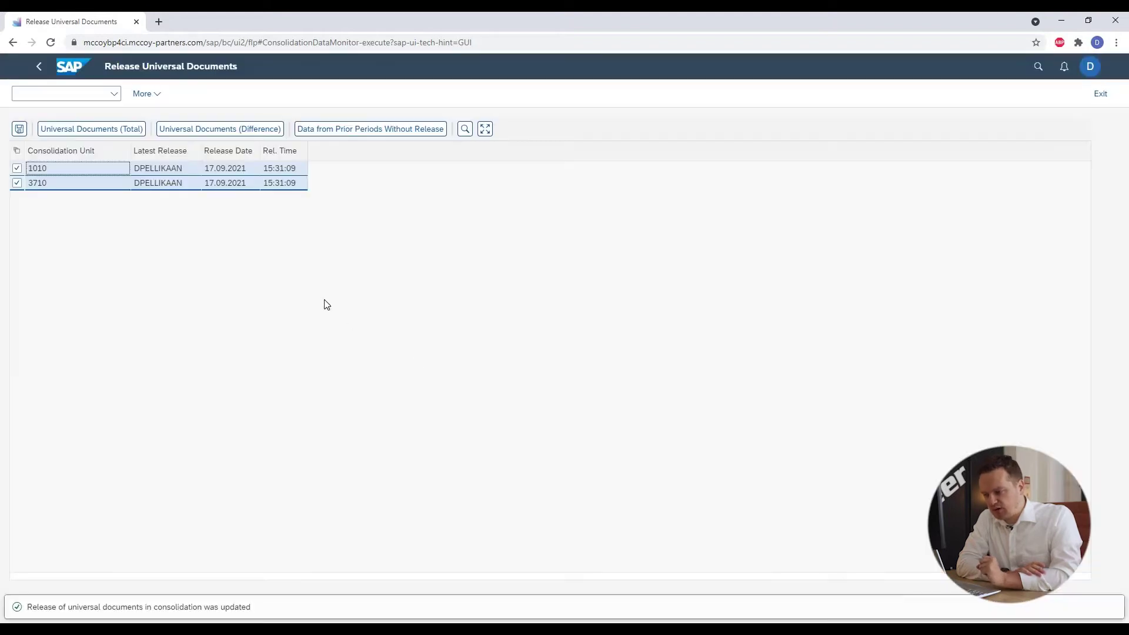
left_click(39, 66)
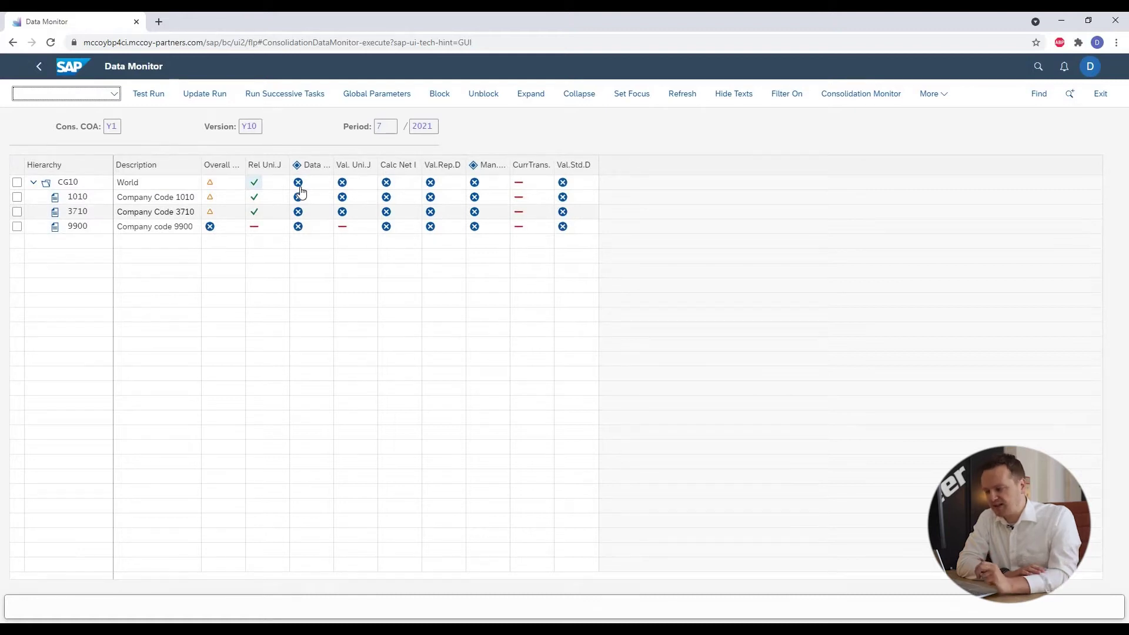
left_click(299, 187)
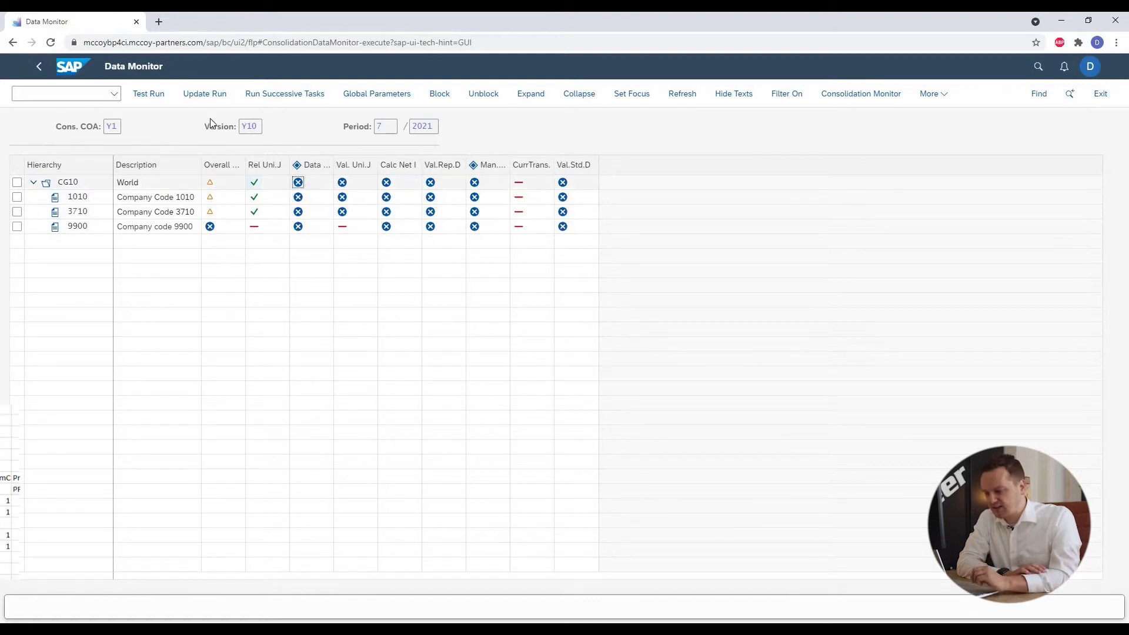
Flexible-upload 'test 9900 P7.csv' for period 7 and review the 42-warning task log.
left_click(213, 99)
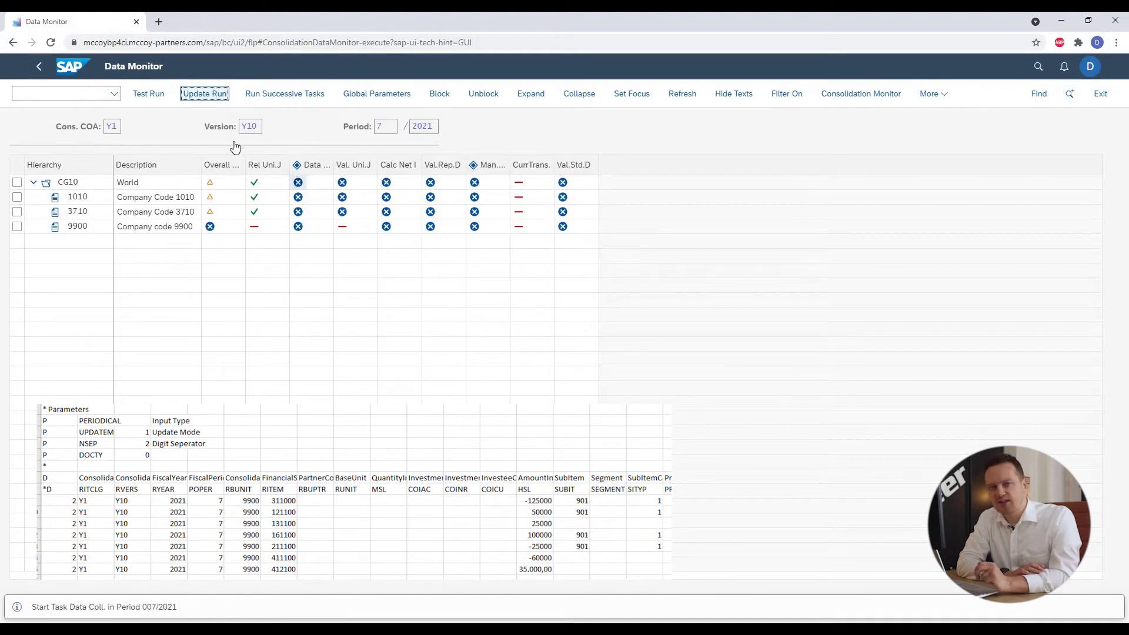
left_click(454, 153)
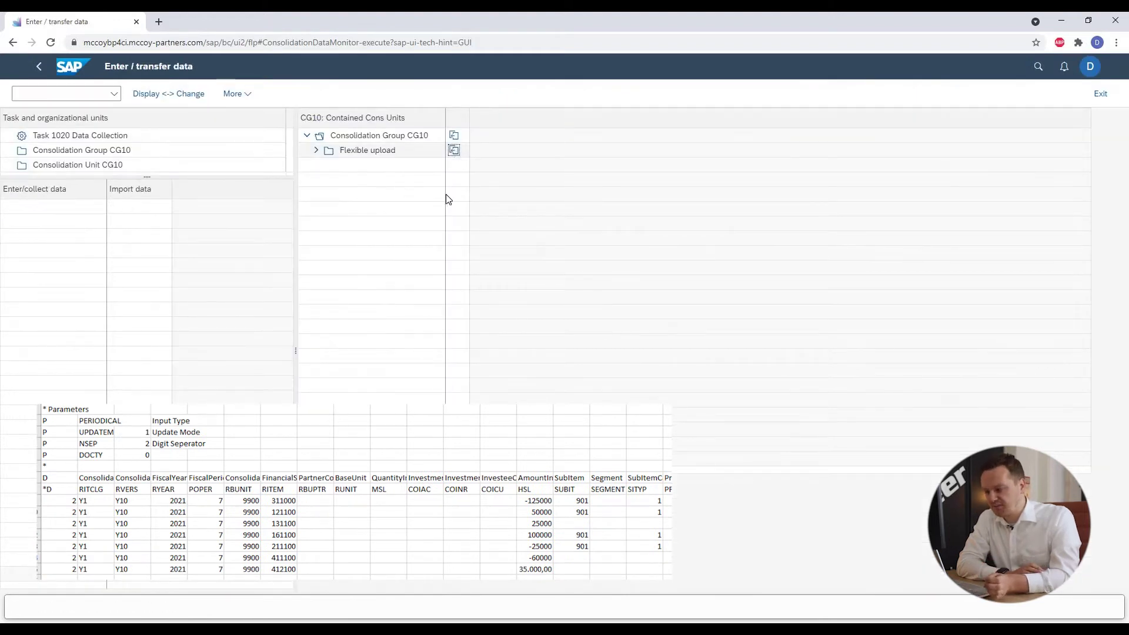
left_click(411, 374)
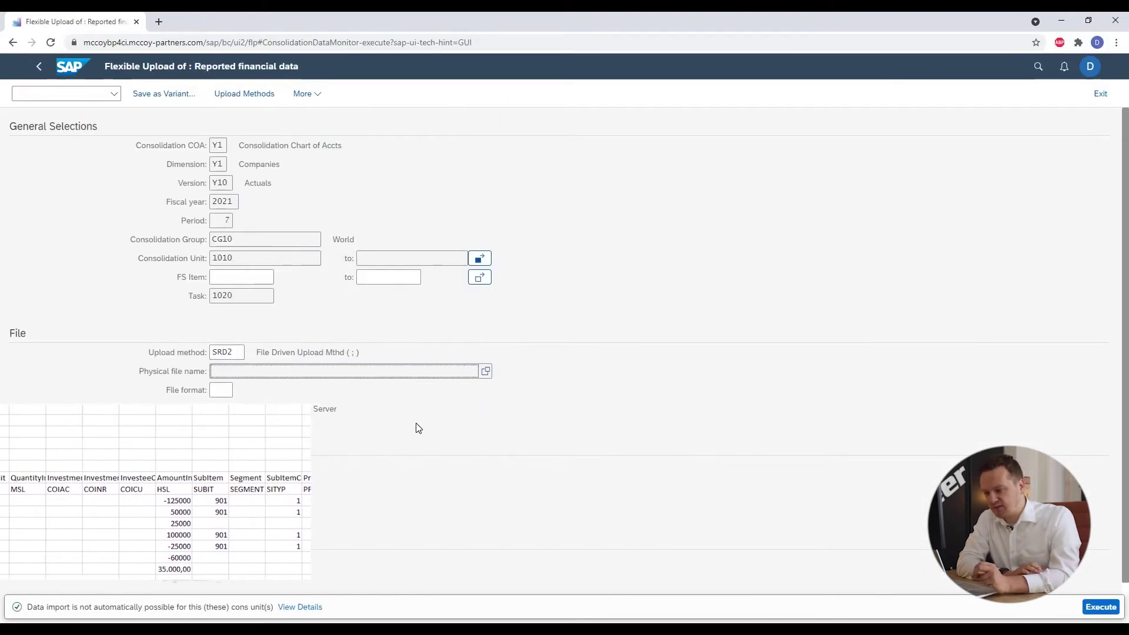
type("Z:\\temp\\test 9900 P7.csv")
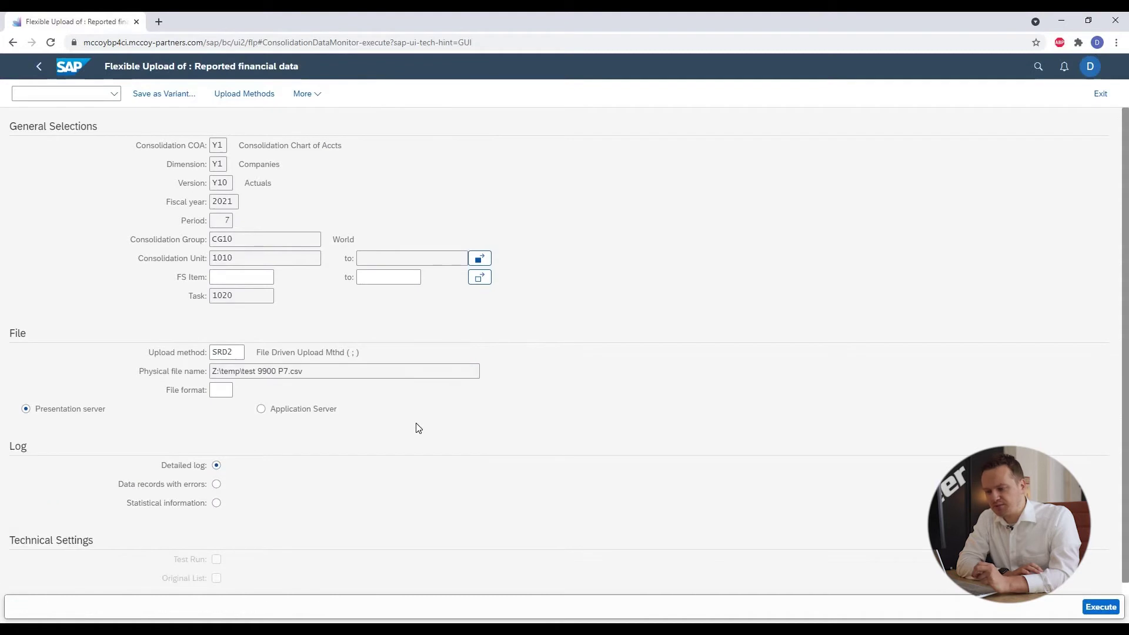
left_click(1100, 608)
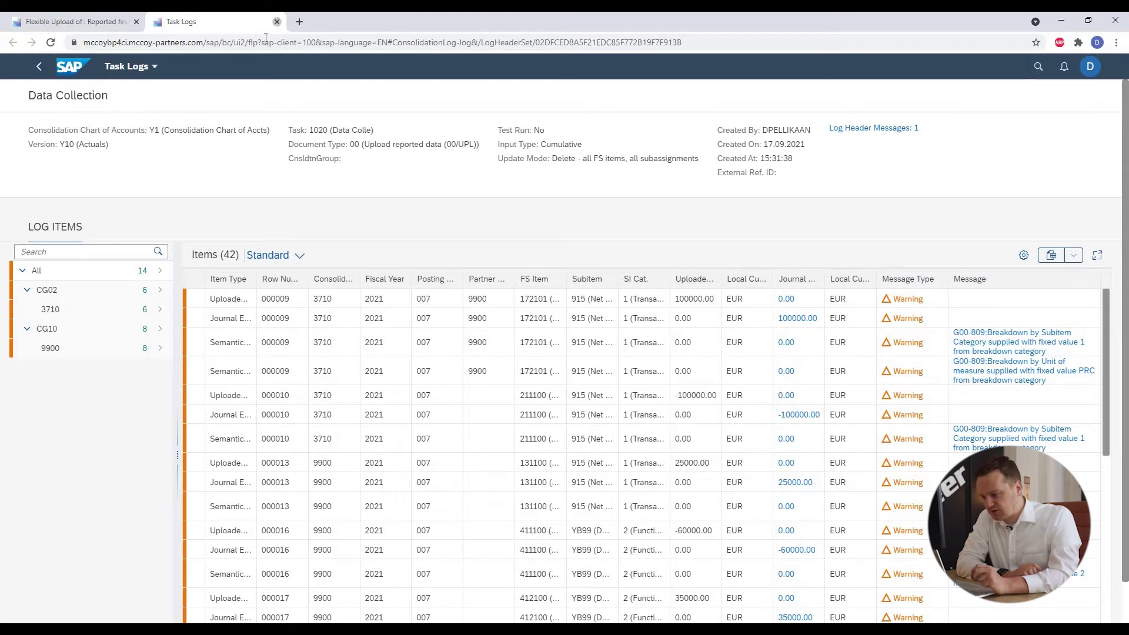
left_click(276, 22)
left_click(39, 69)
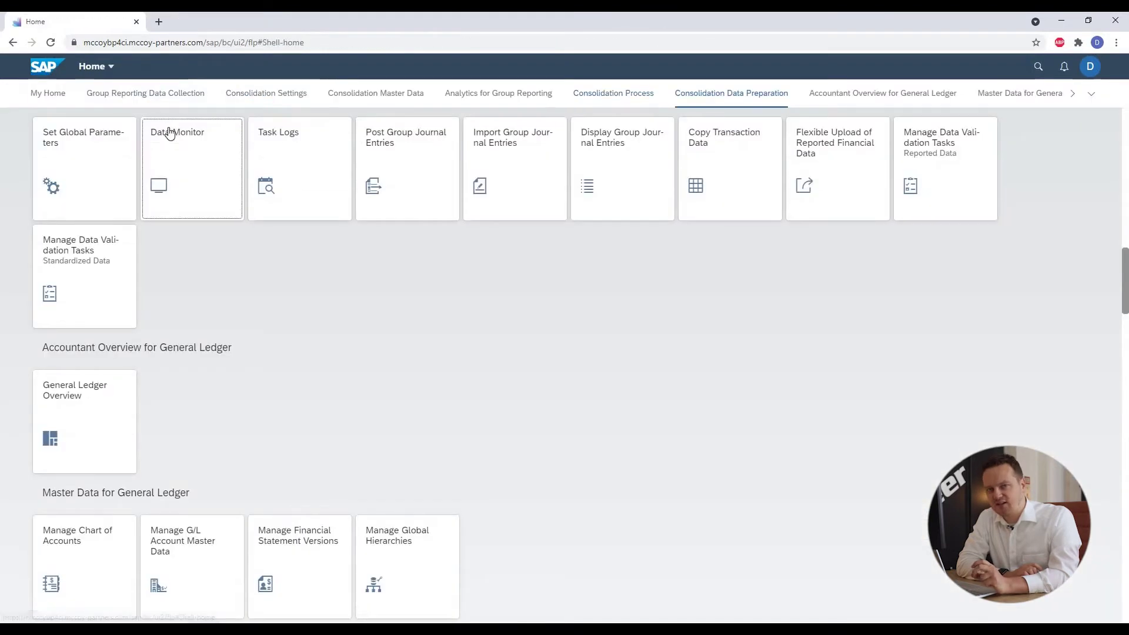
Block the journal release and data collection tasks, then run universal journal validation without errors.
left_click(158, 130)
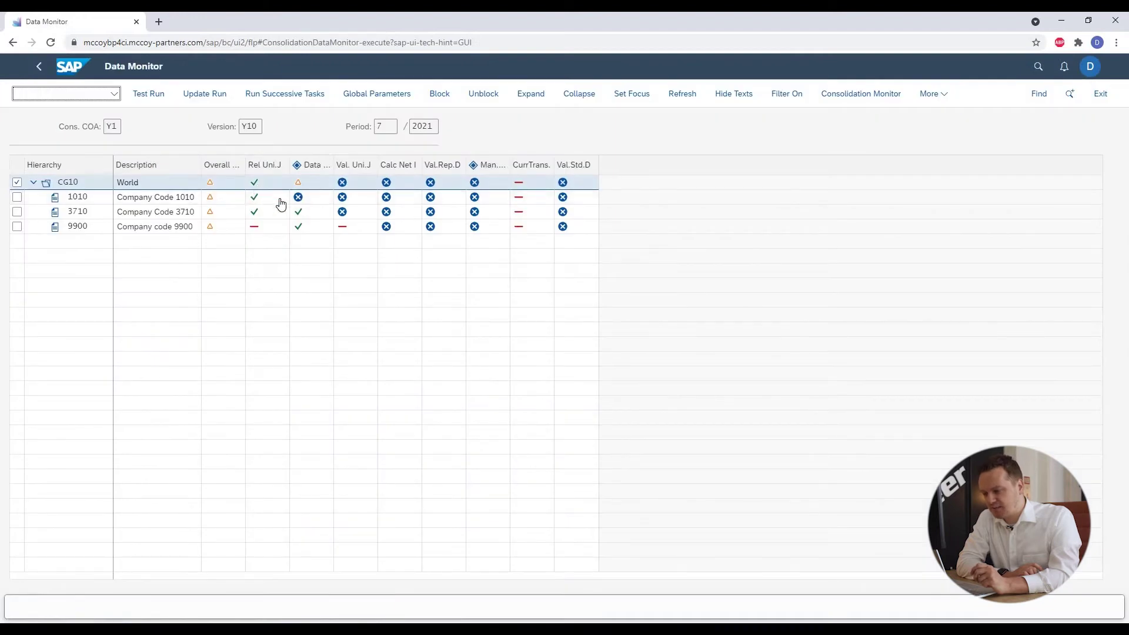
left_click(254, 182)
left_click(439, 96)
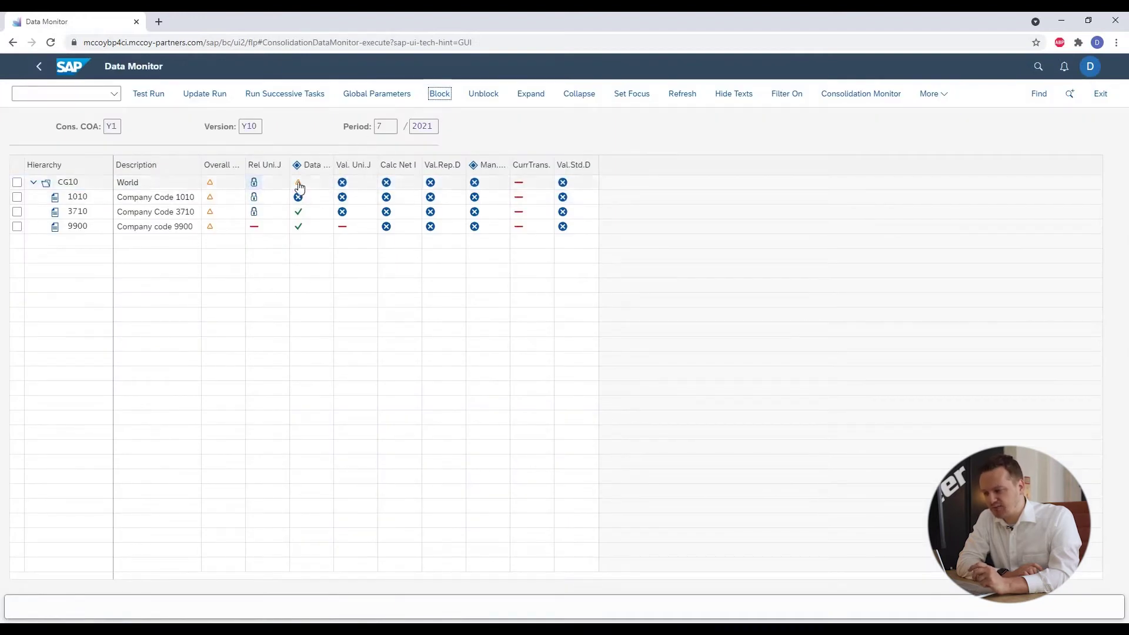
left_click(438, 95)
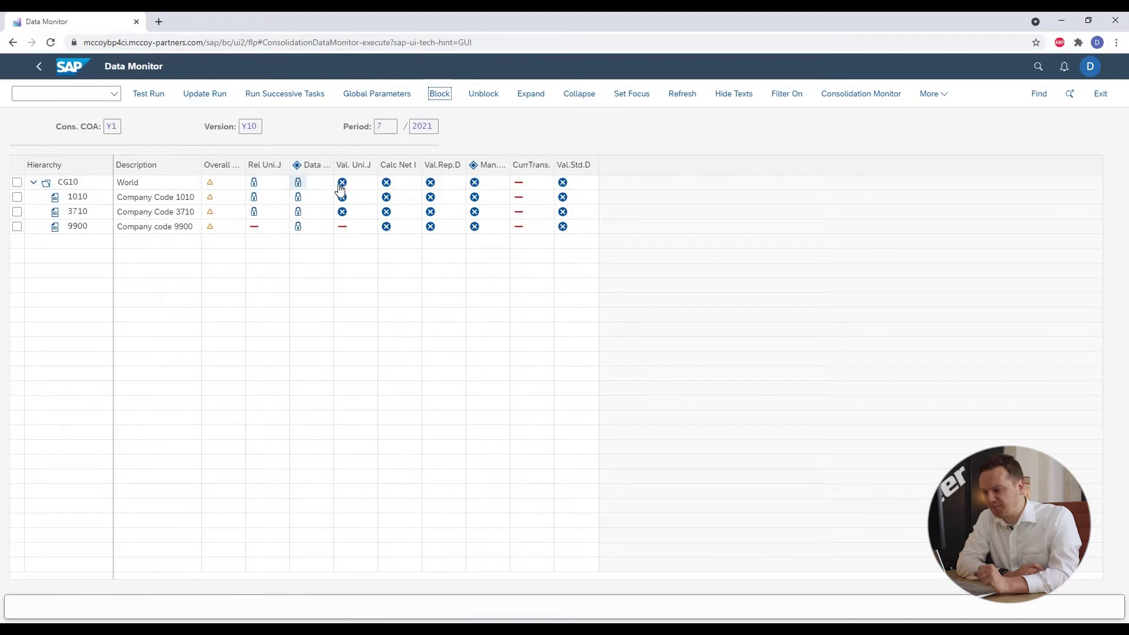
left_click(205, 100)
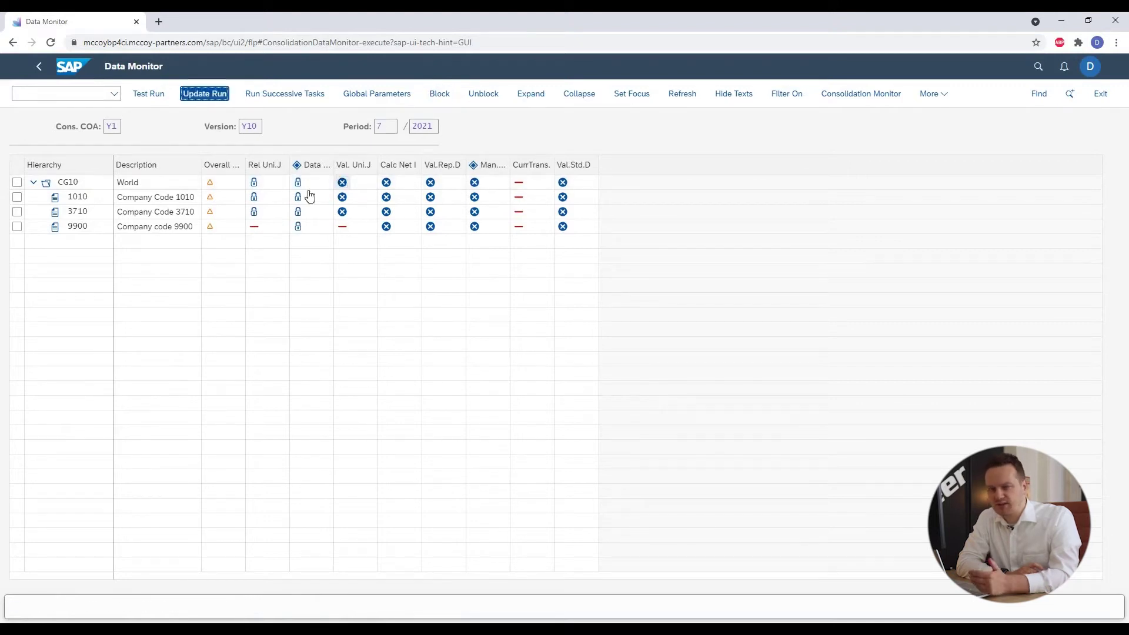
left_click(38, 66)
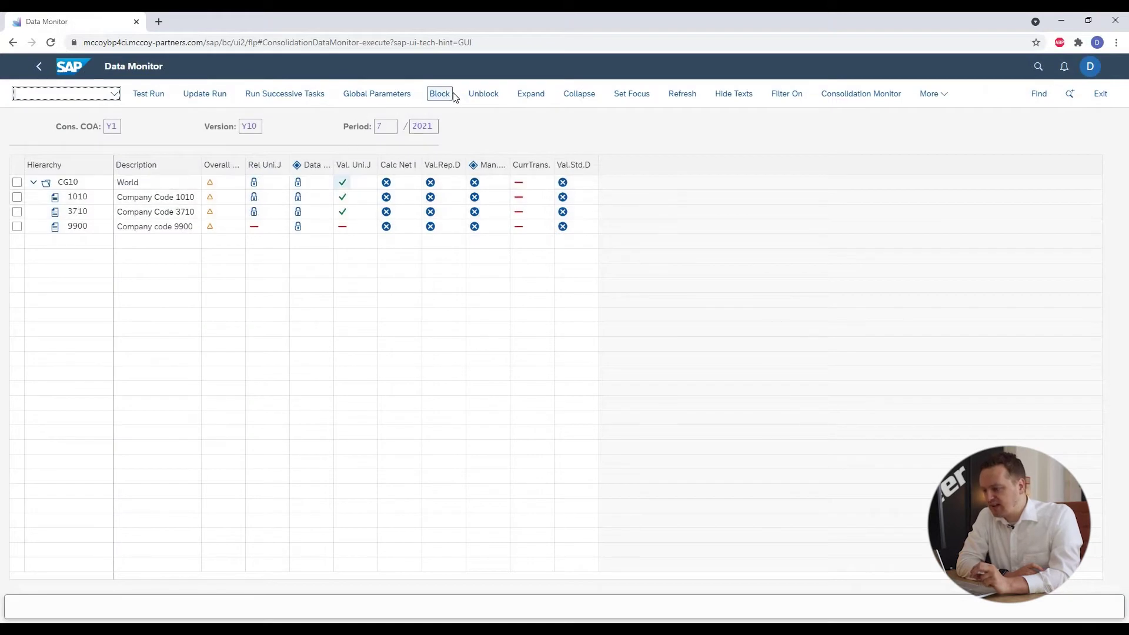
Block the passed universal journal validation and run the net income calculation.
left_click(441, 96)
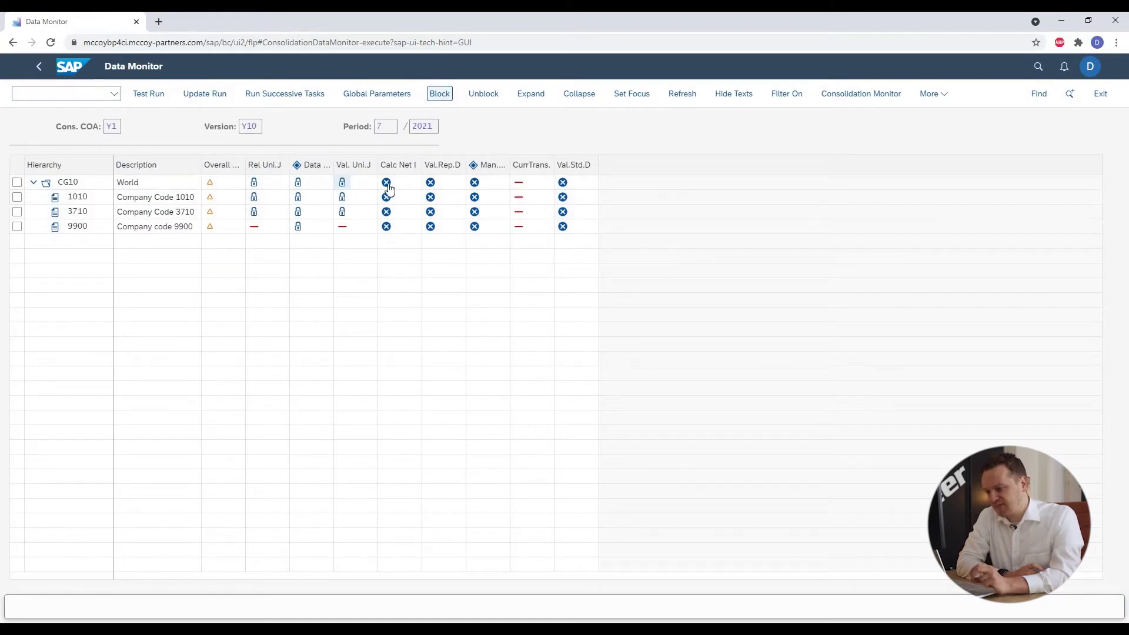
left_click(207, 101)
left_click(206, 100)
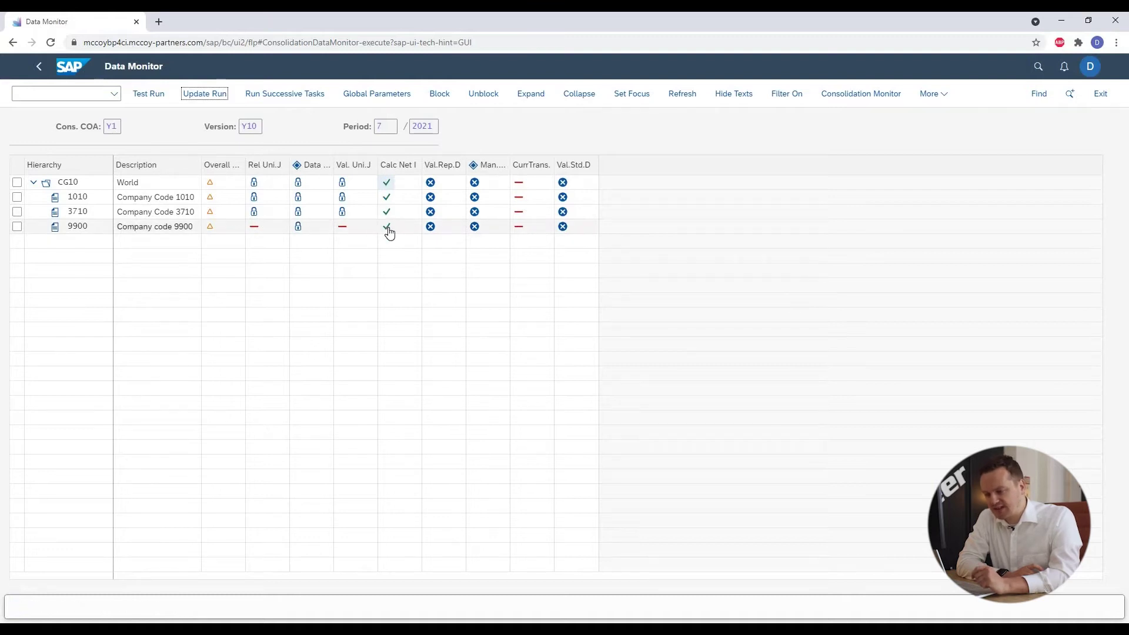
Check unit 1010's Retained earnings in the net income calculation log, then block that task.
right_click(385, 187)
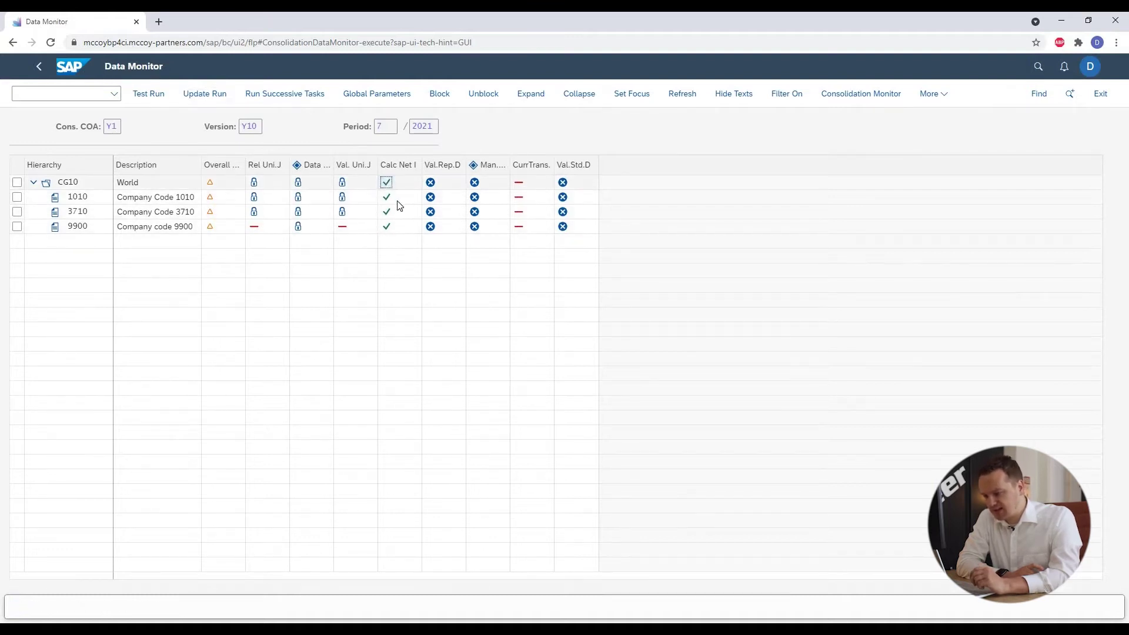
left_click(407, 232)
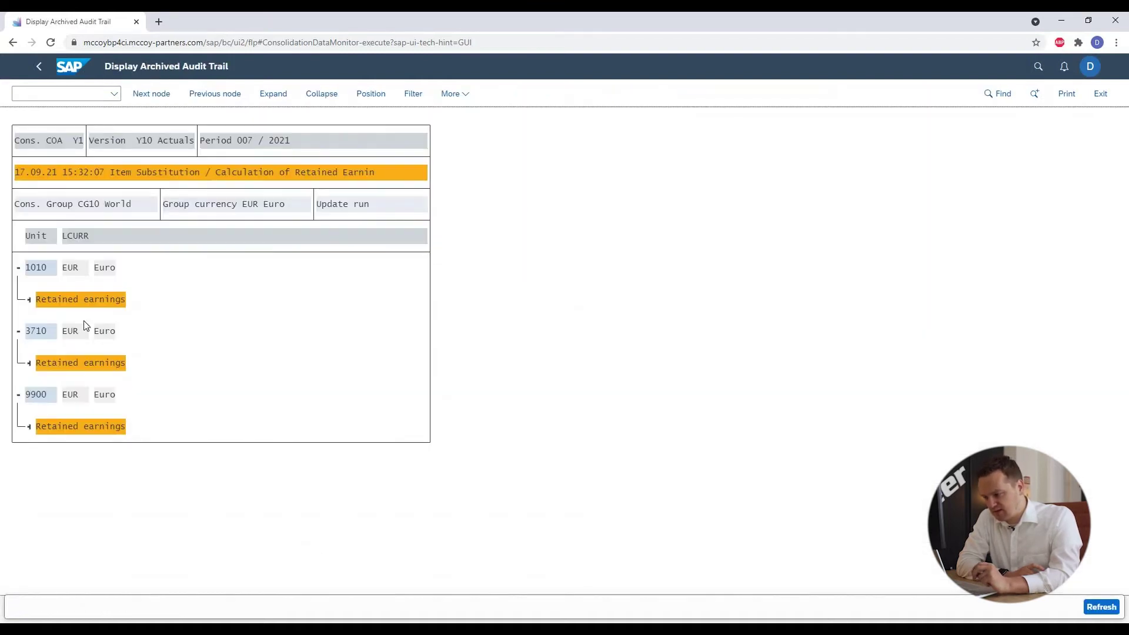
left_click(28, 300)
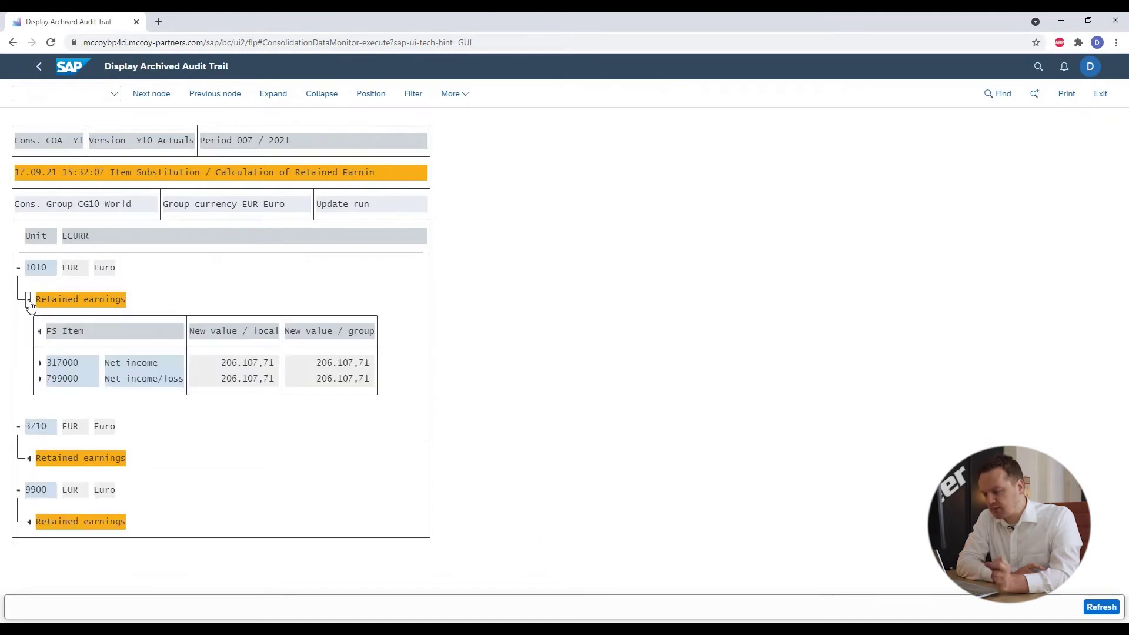
left_click(37, 68)
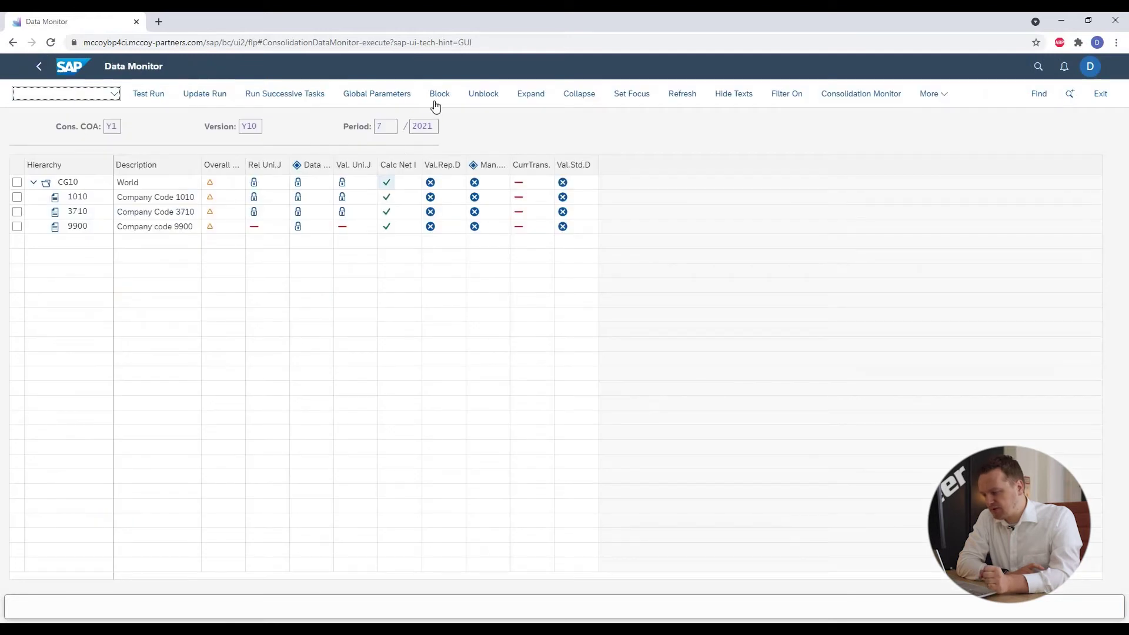
left_click(438, 95)
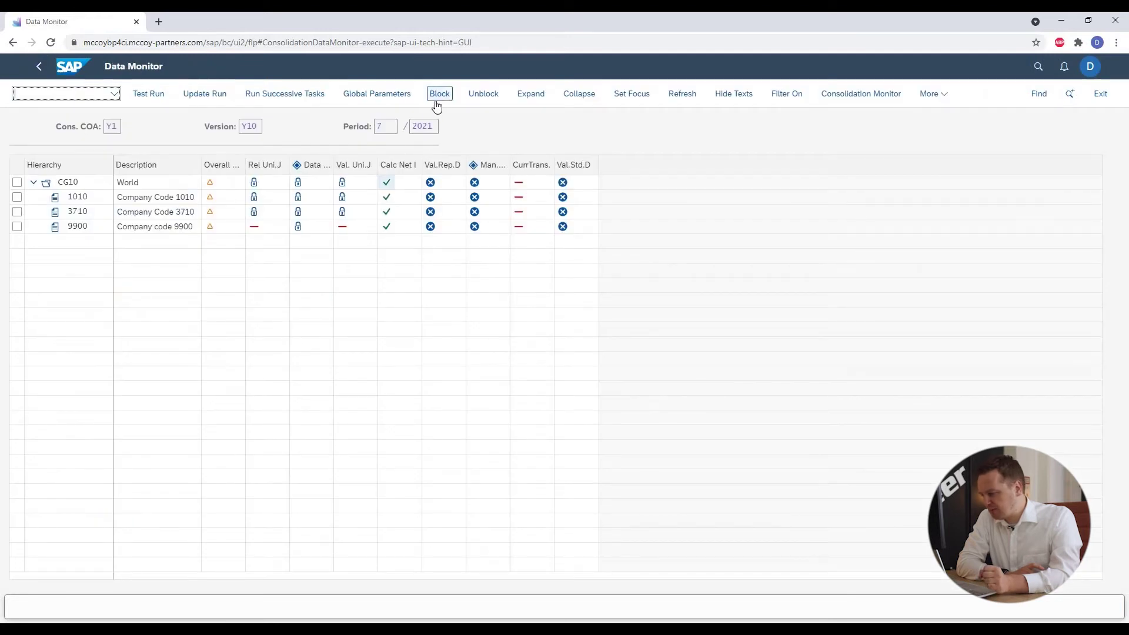
Run reported data validation for units 1010, 3710 and 9900, inspect unit 1010's result, then block it.
left_click(430, 188)
left_click(444, 217)
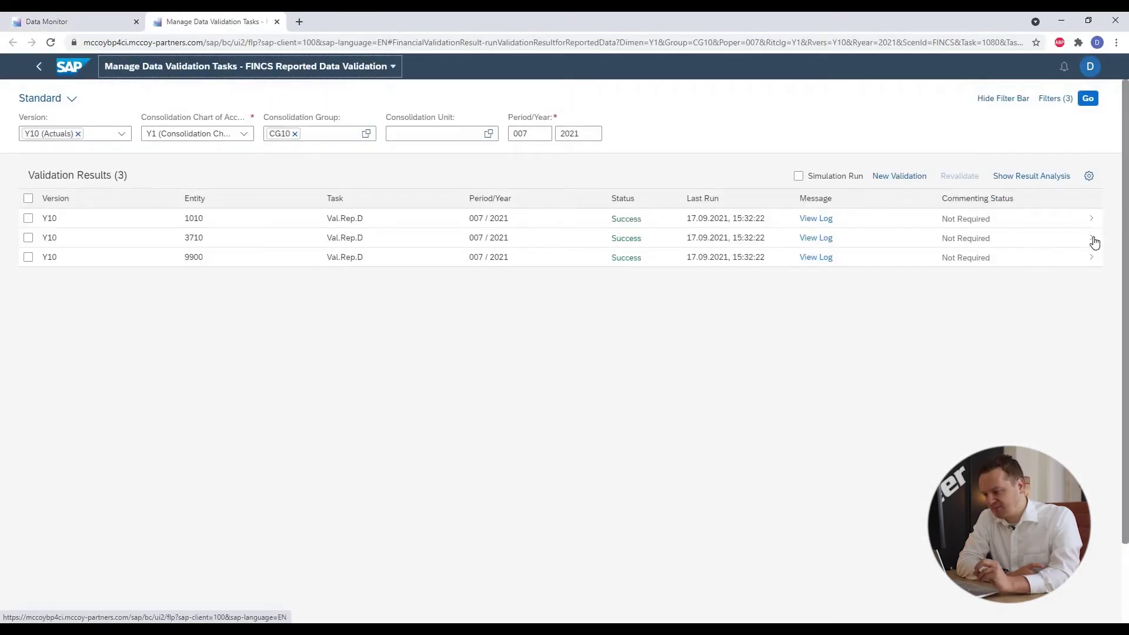
left_click(1058, 222)
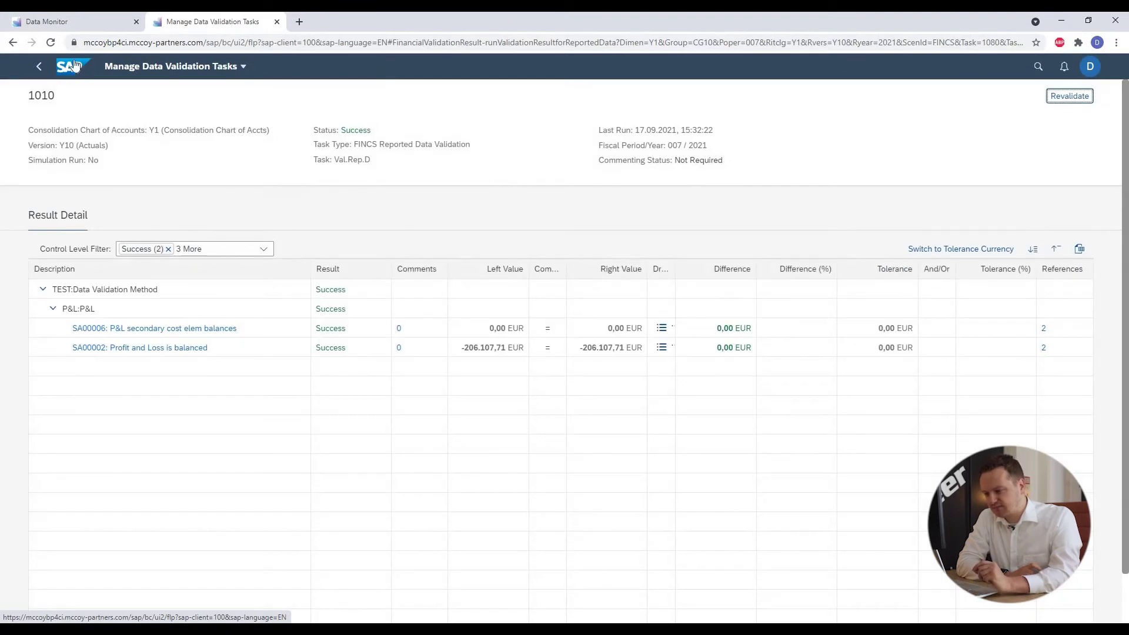
left_click(40, 68)
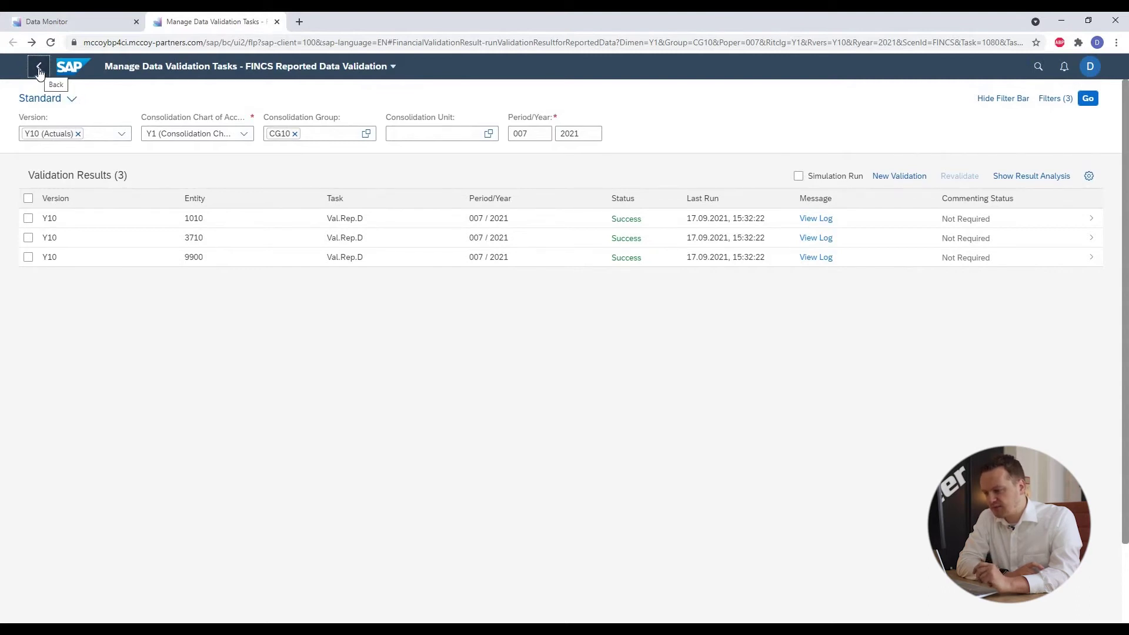
left_click(277, 21)
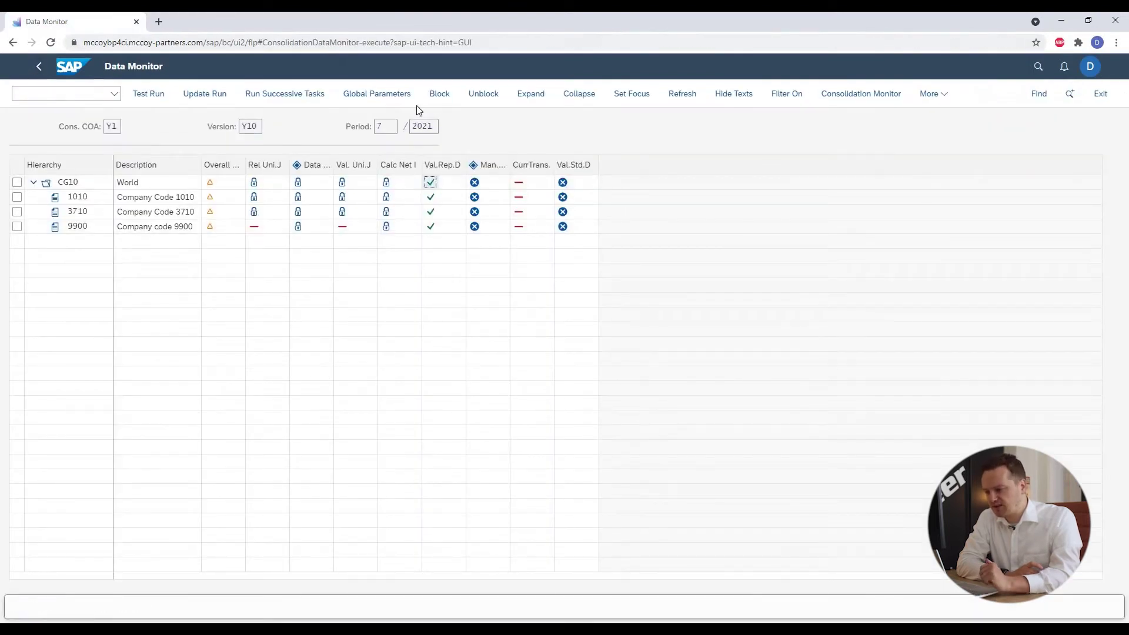
left_click(440, 94)
Block the World manual task and run the successive tasks from standardized data validation.
left_click(474, 182)
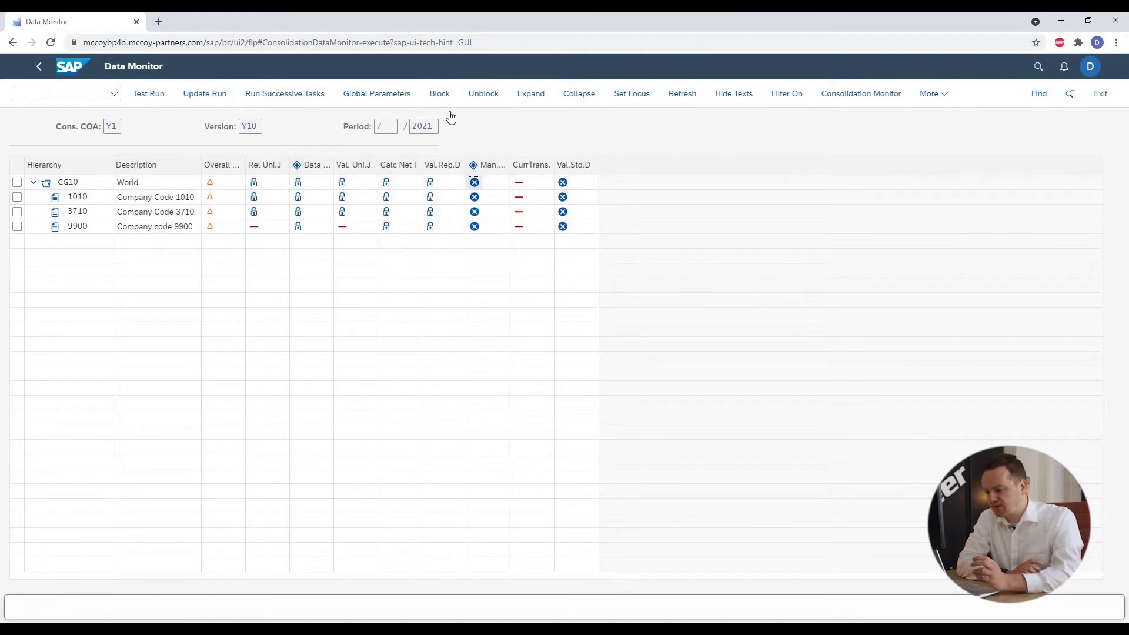
left_click(441, 95)
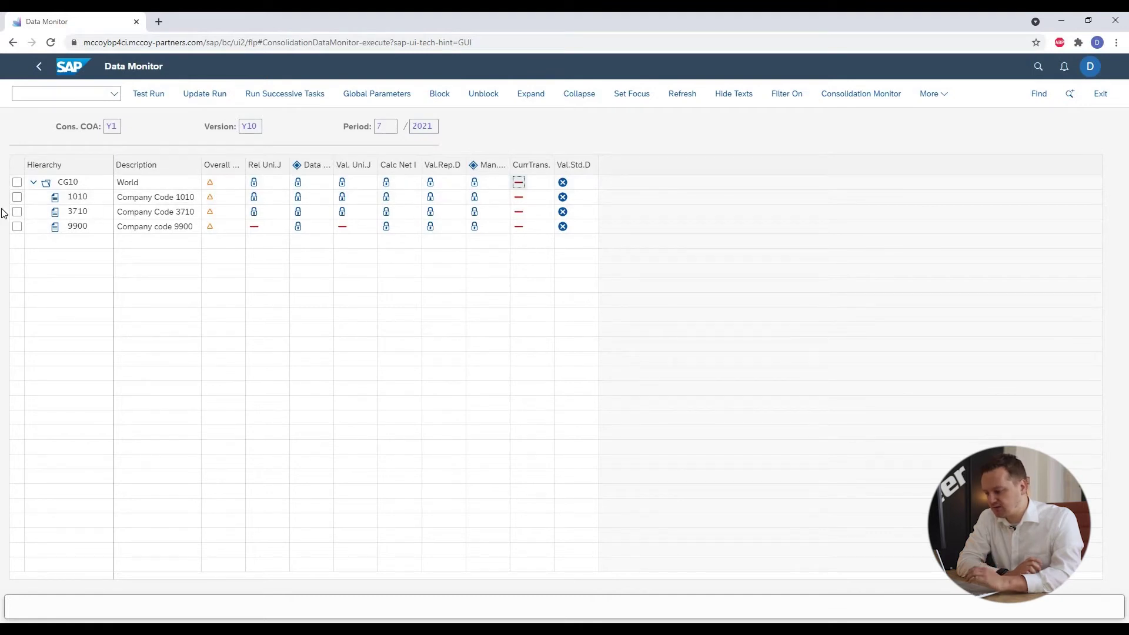
left_click(566, 184)
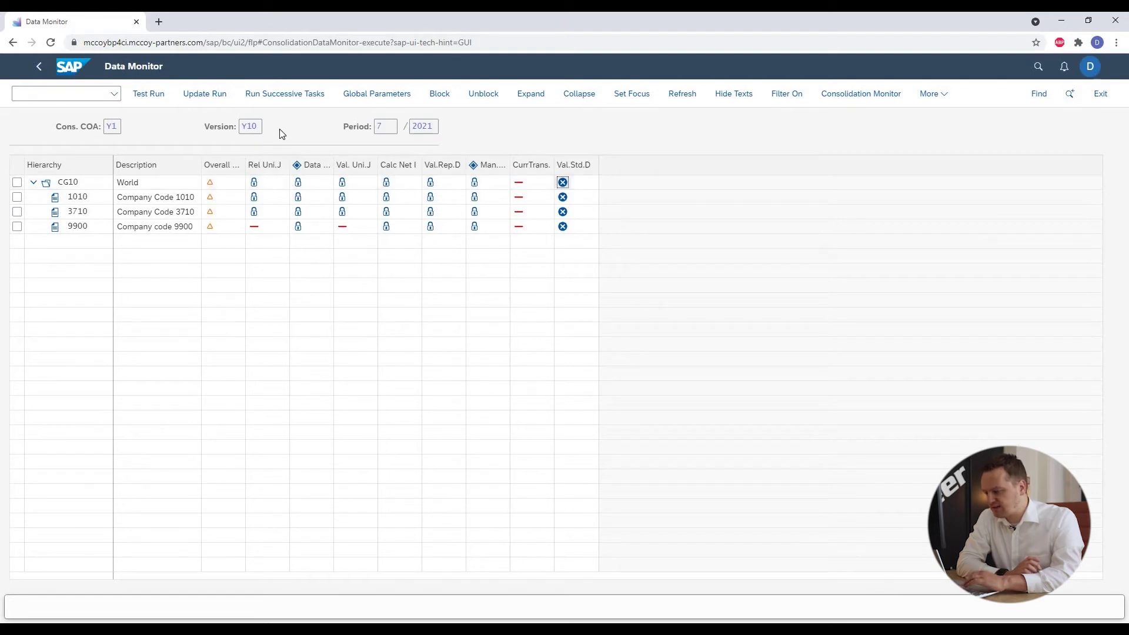
left_click(285, 95)
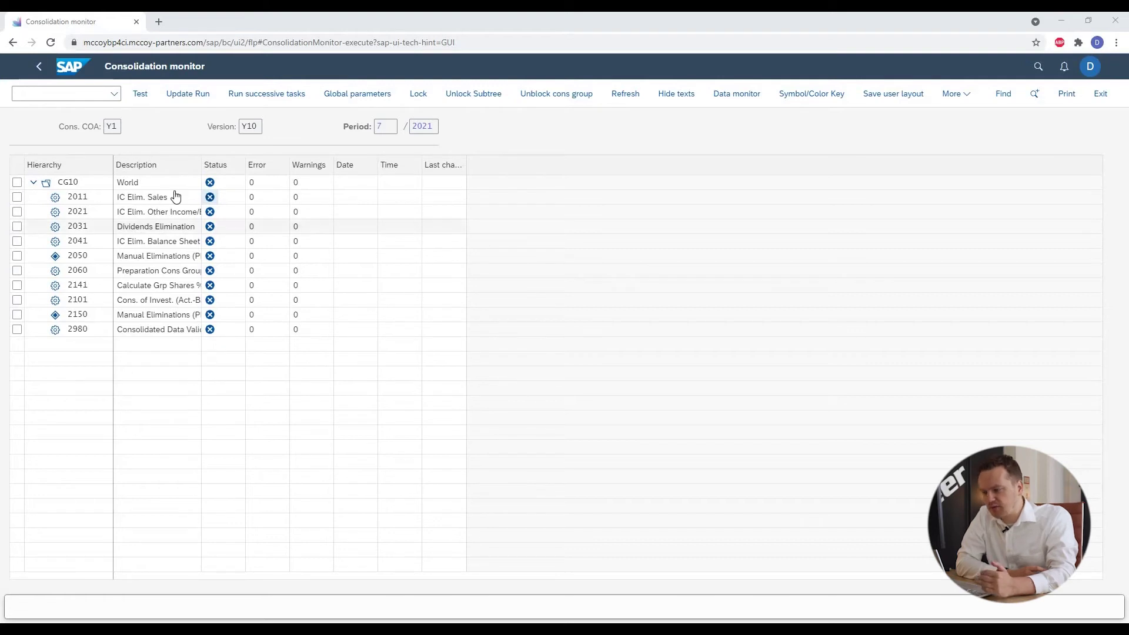
Run consolidation tasks 2011 through 2041 up to milestone Man.El.20.
left_click(266, 98)
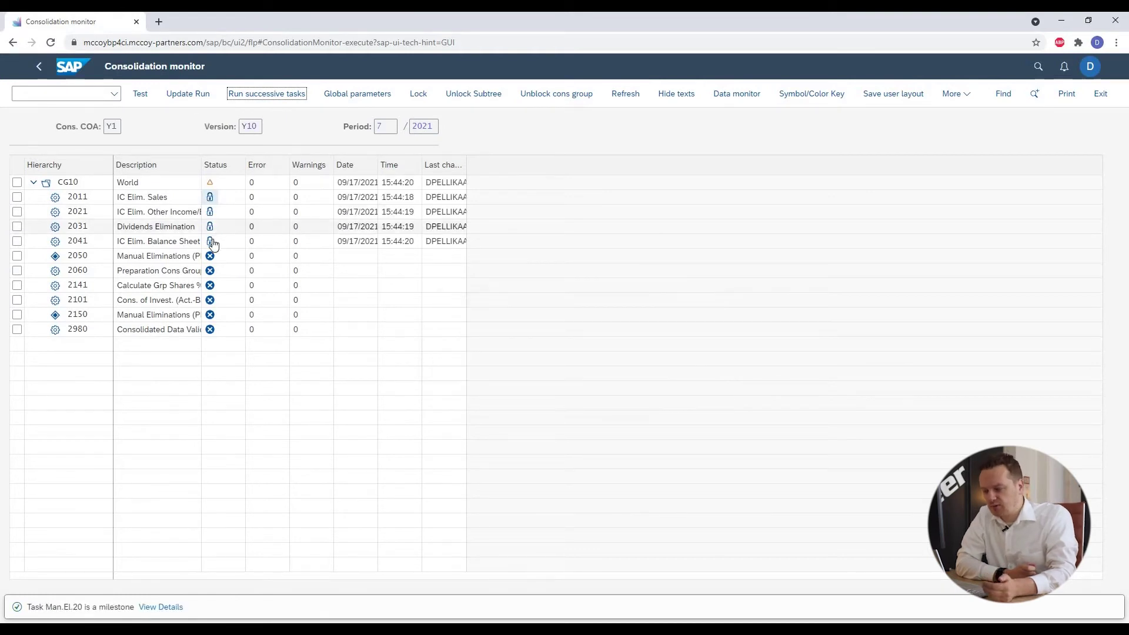
right_click(211, 242)
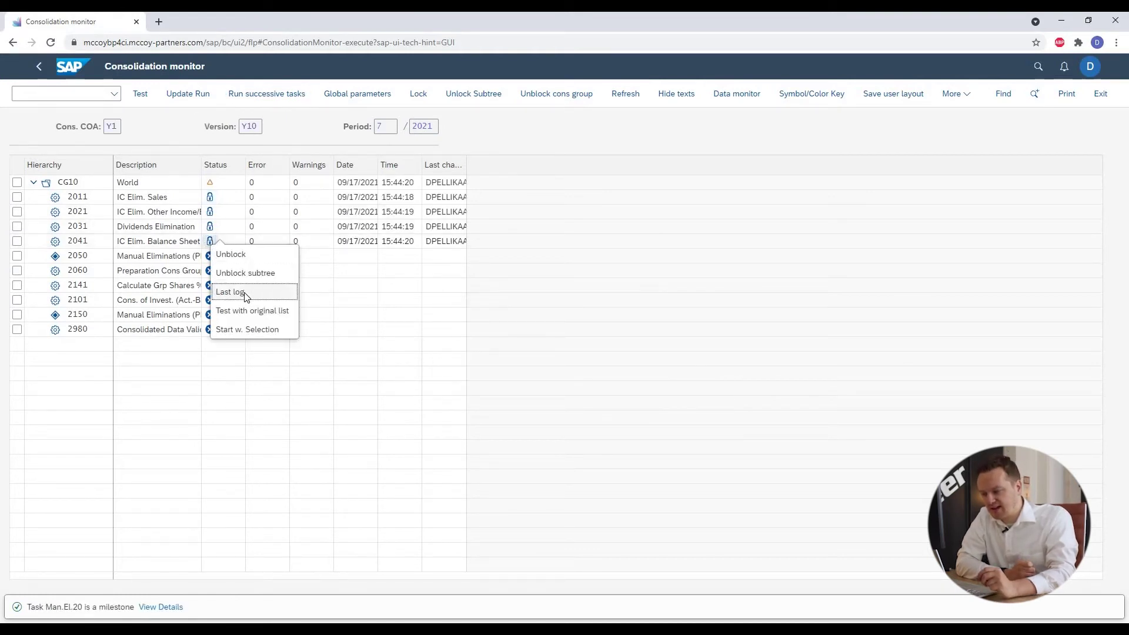
left_click(247, 297)
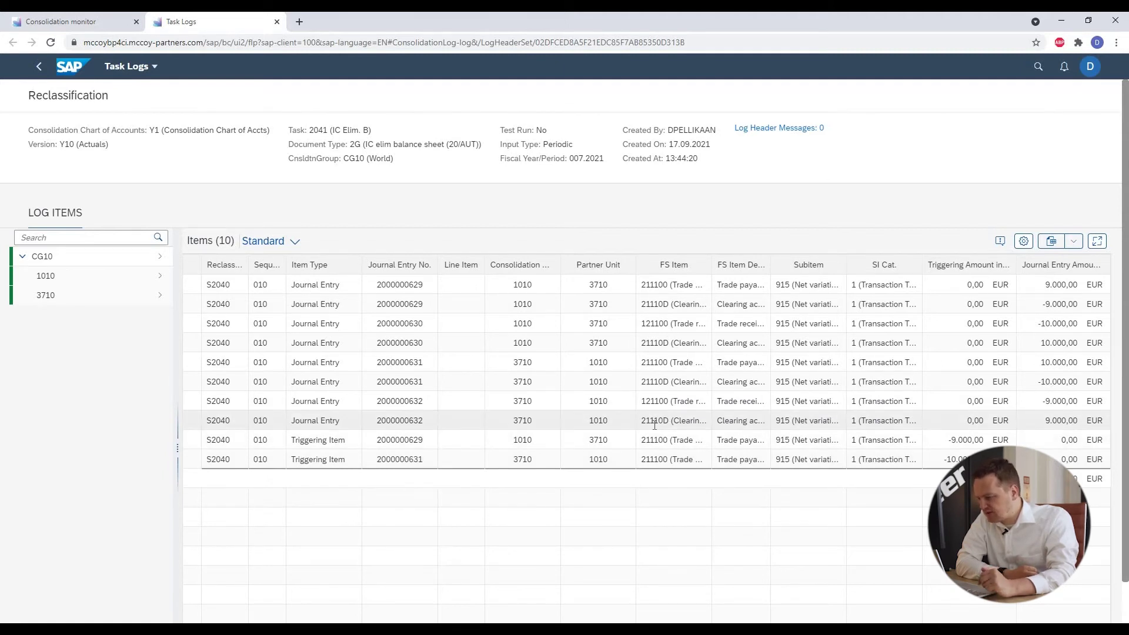
left_click(276, 22)
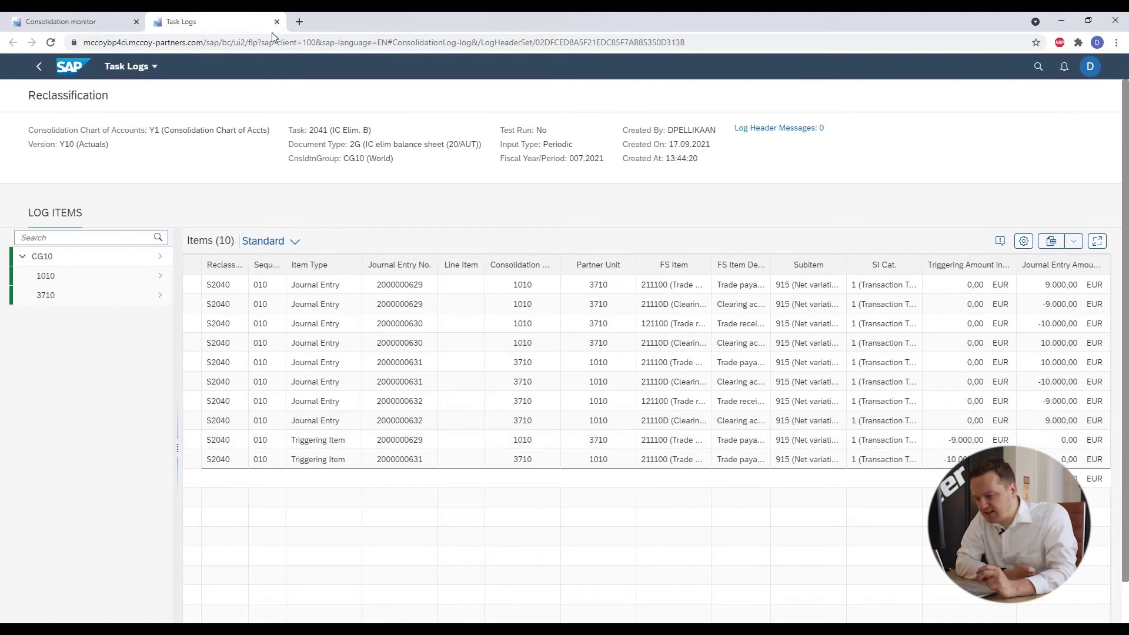
Lock task 2050 and run tasks 2060 through 2101 up to milestone Man.El.30.
left_click(210, 256)
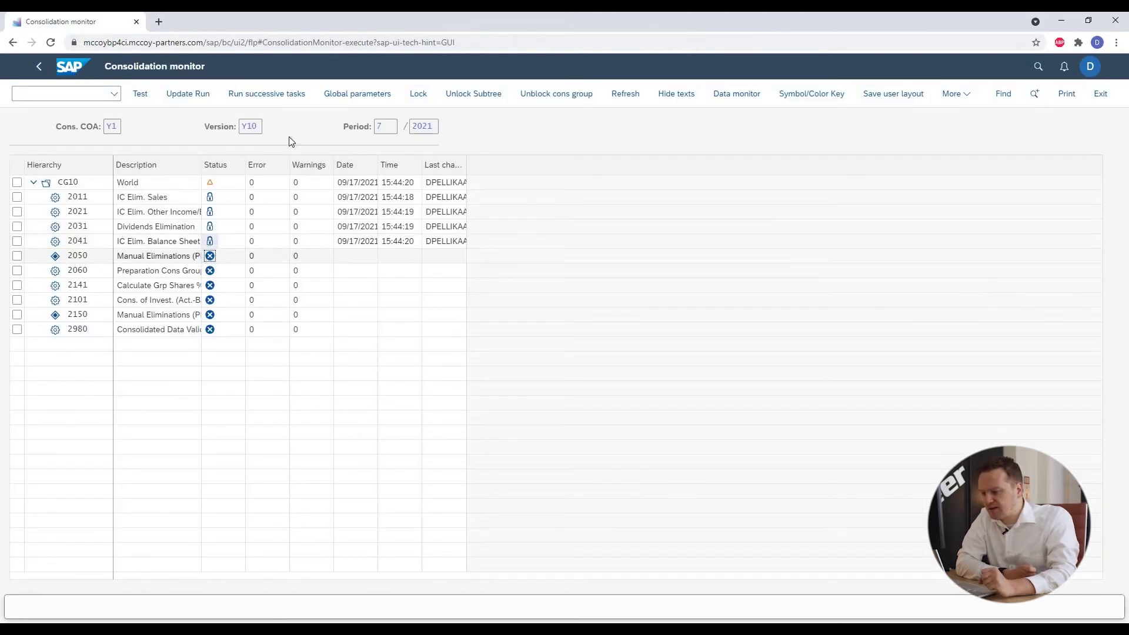
left_click(418, 95)
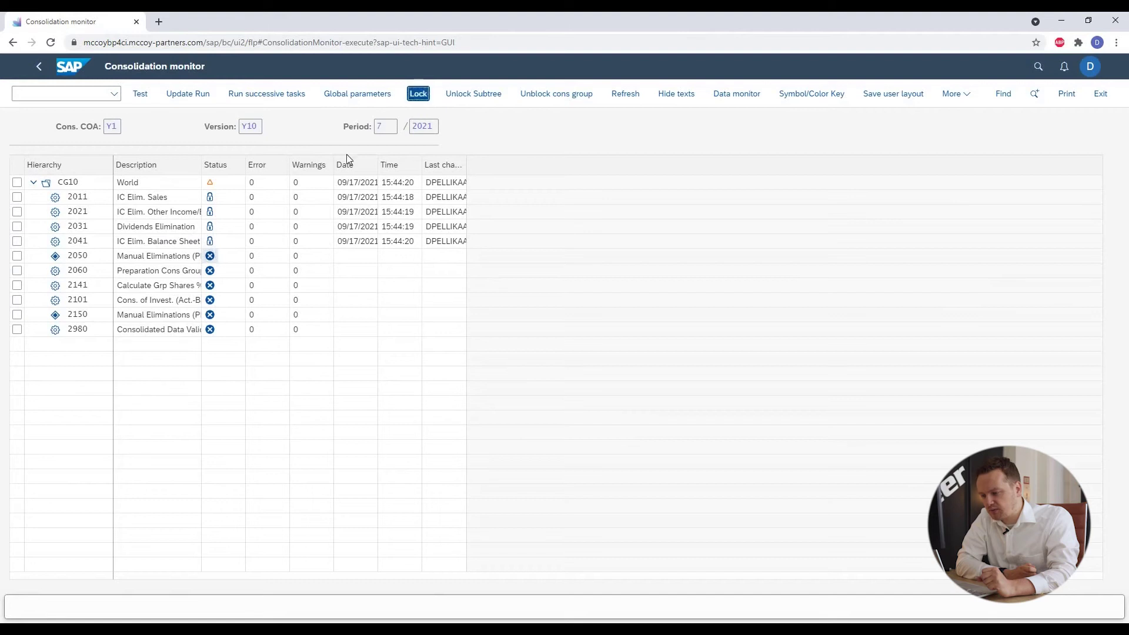
left_click(212, 273)
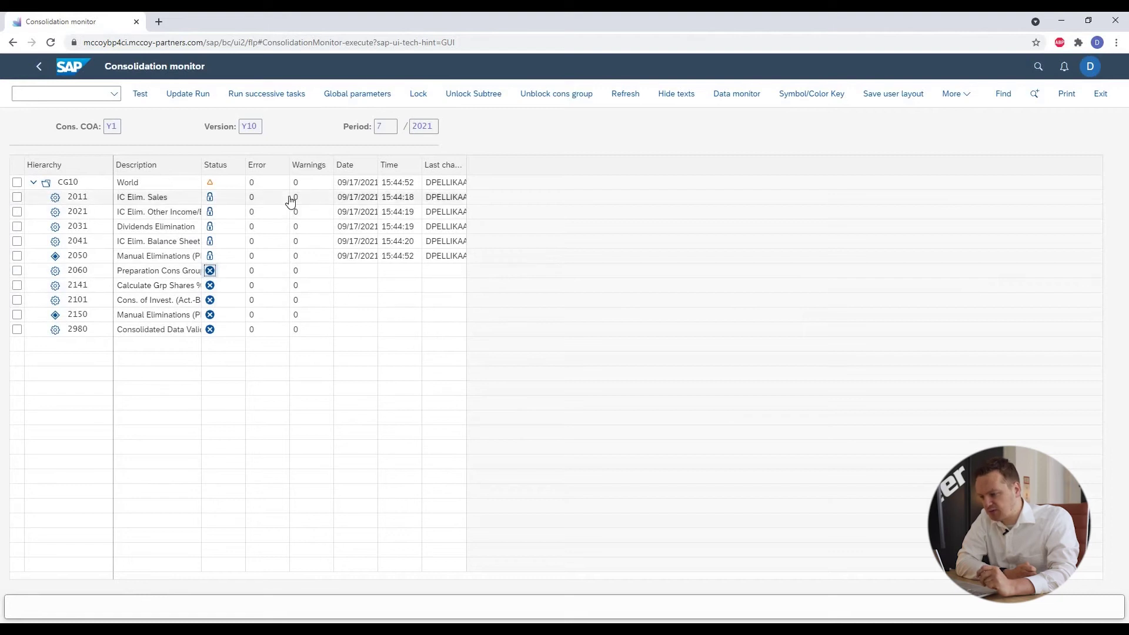
left_click(270, 95)
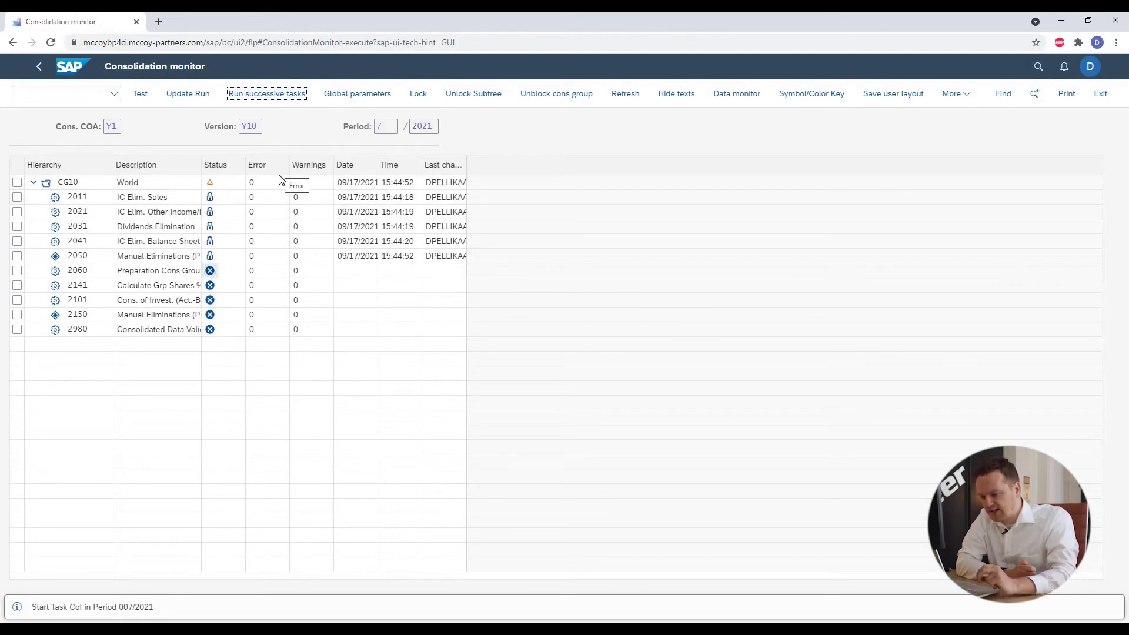
left_click(211, 301)
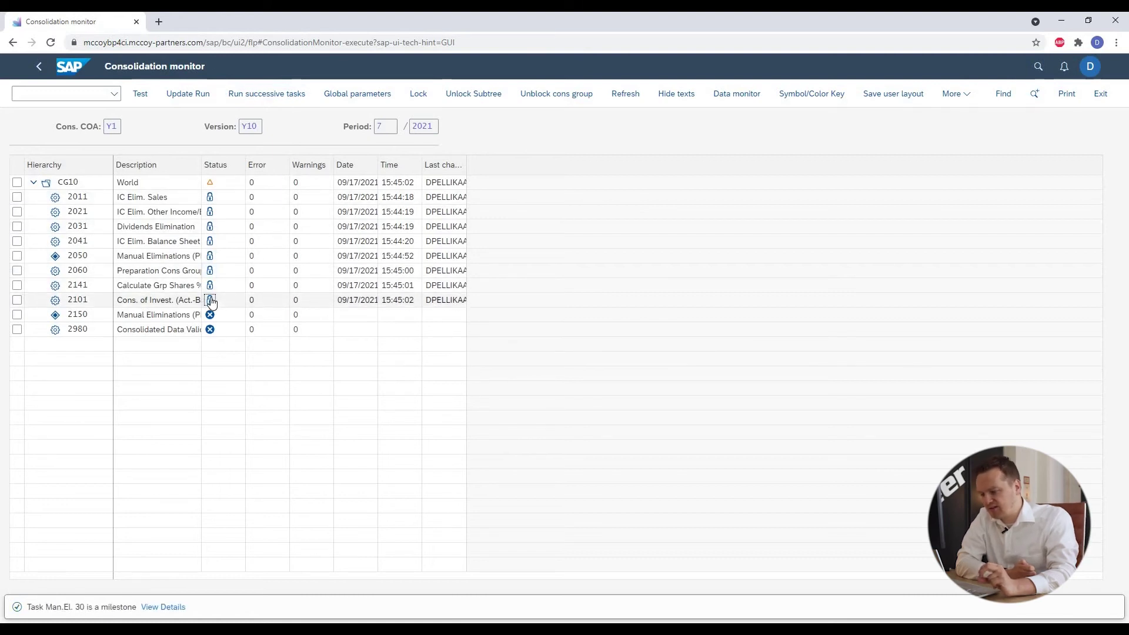
right_click(211, 301)
Open task 2101's Consolidation of Investments audit trail and expand Issued capital 311000's document lines.
left_click(235, 348)
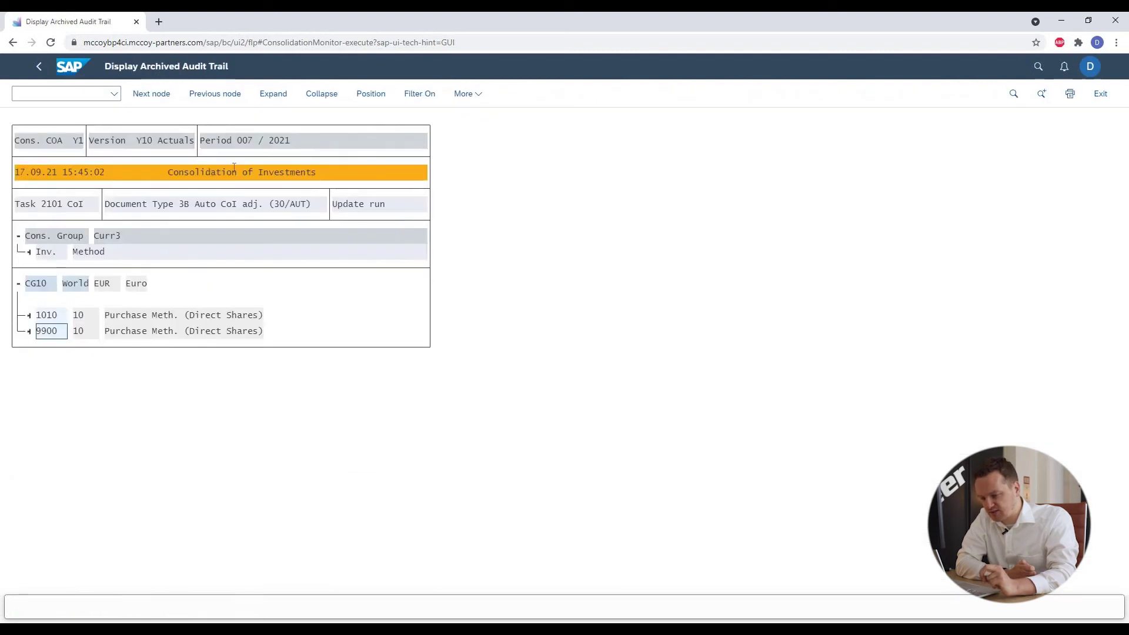
left_click(275, 97)
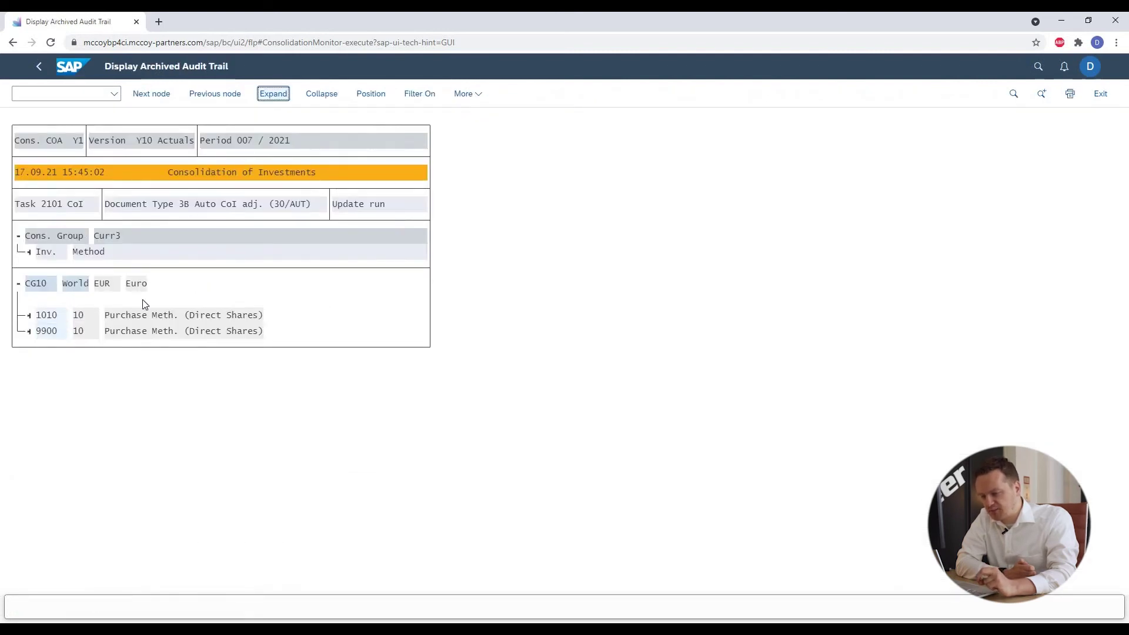
scroll(186, 379, "down", 2)
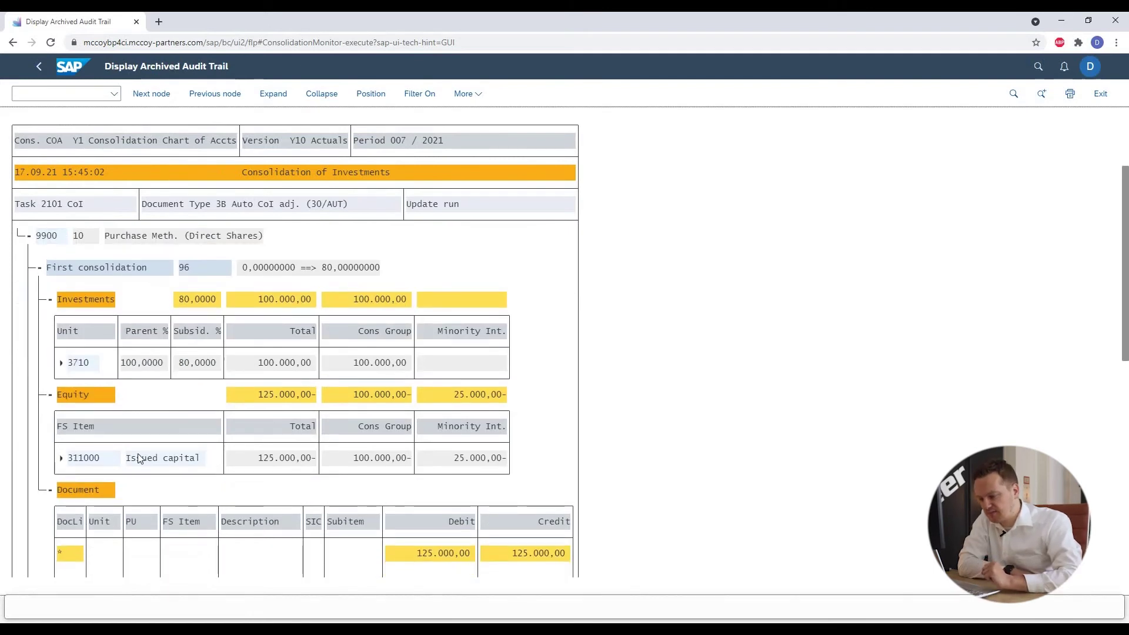
left_click(61, 459)
scroll(162, 446, "down", 2)
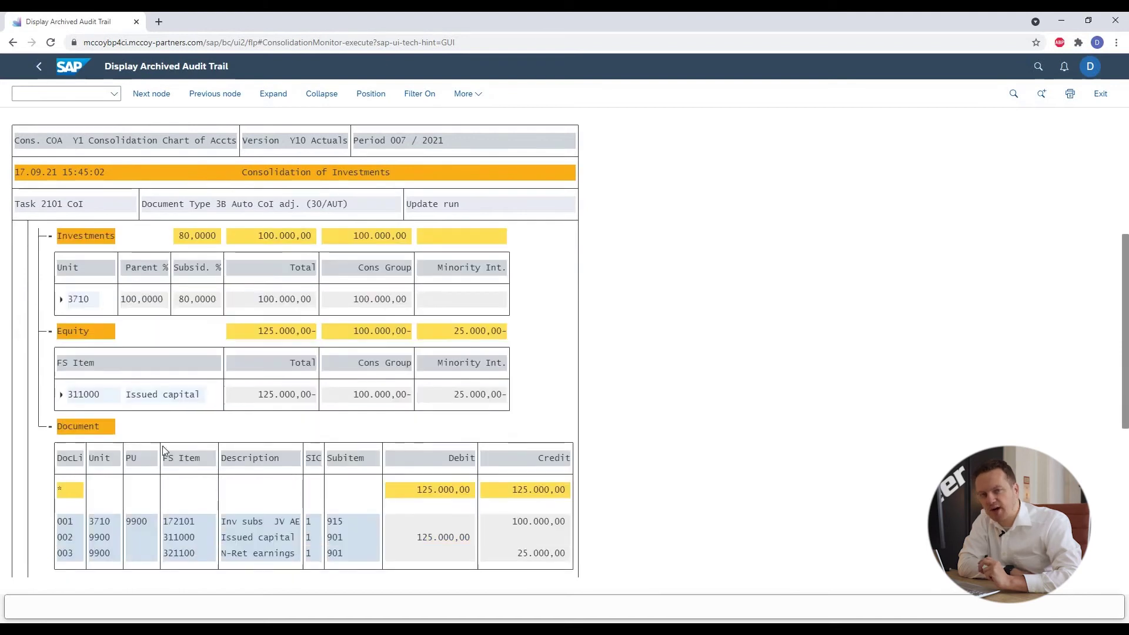
scroll(162, 445, "down", 1)
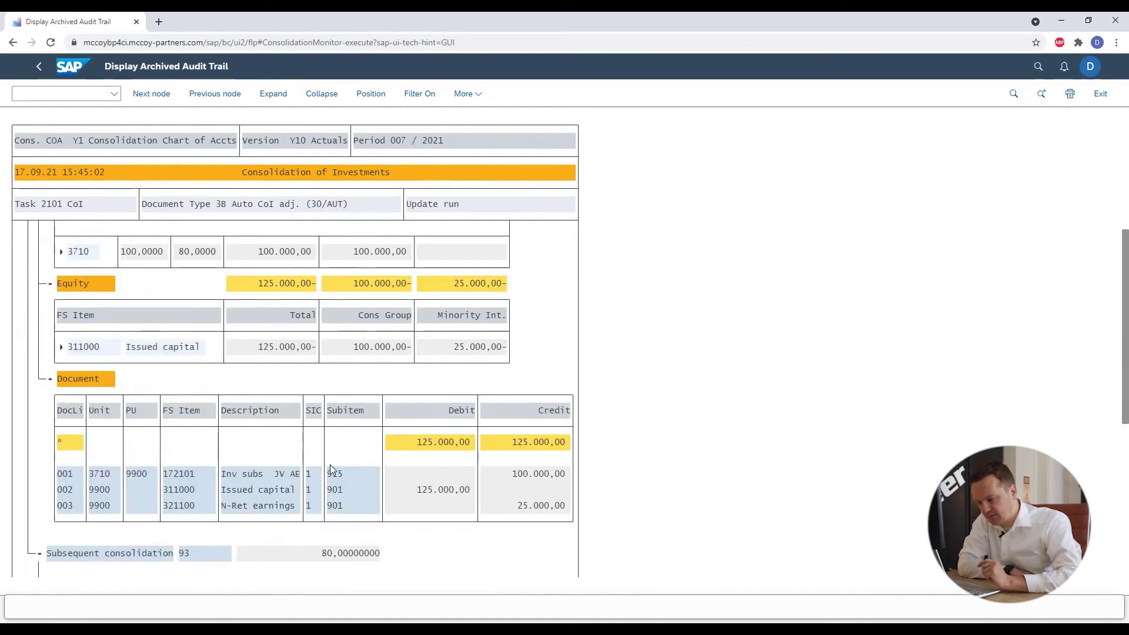
scroll(310, 449, "down", 2)
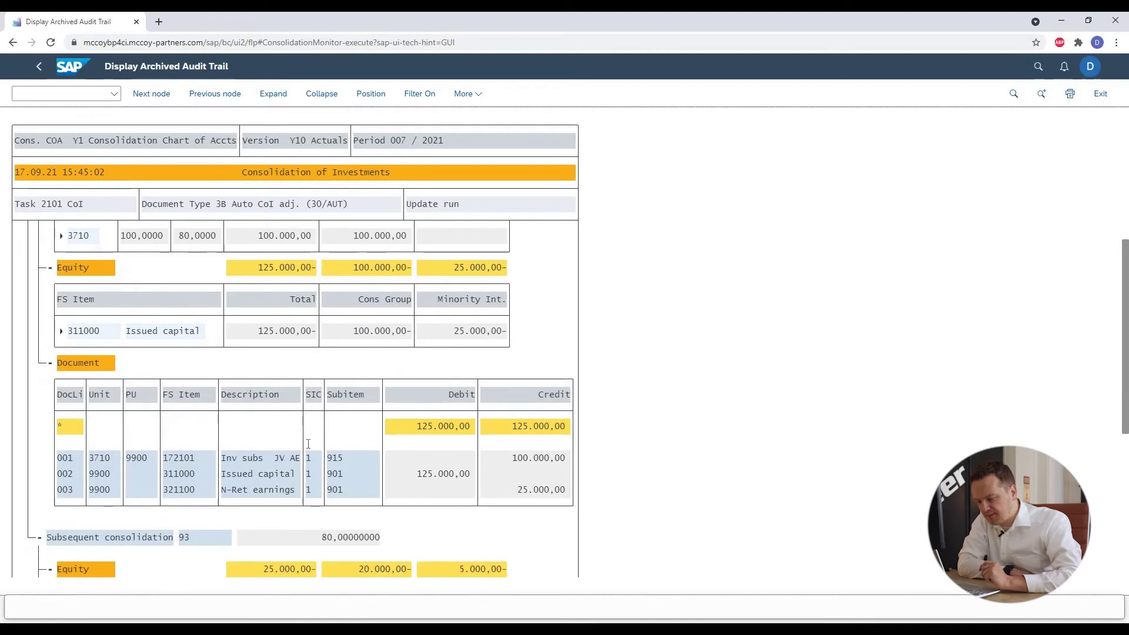
scroll(306, 445, "down", 4)
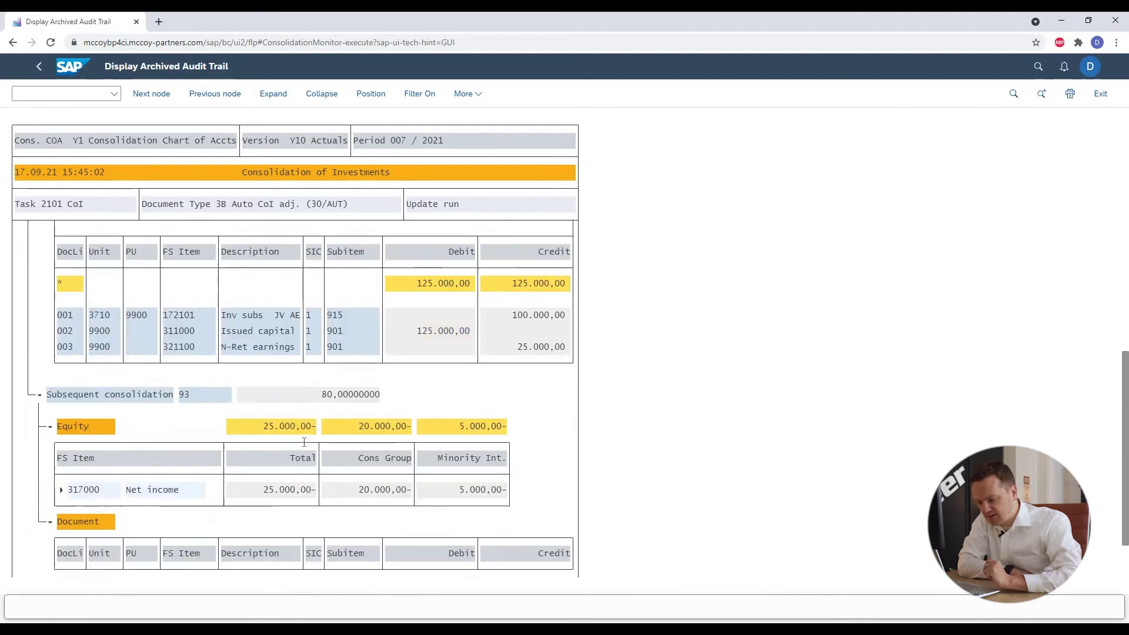
scroll(295, 442, "down", 2)
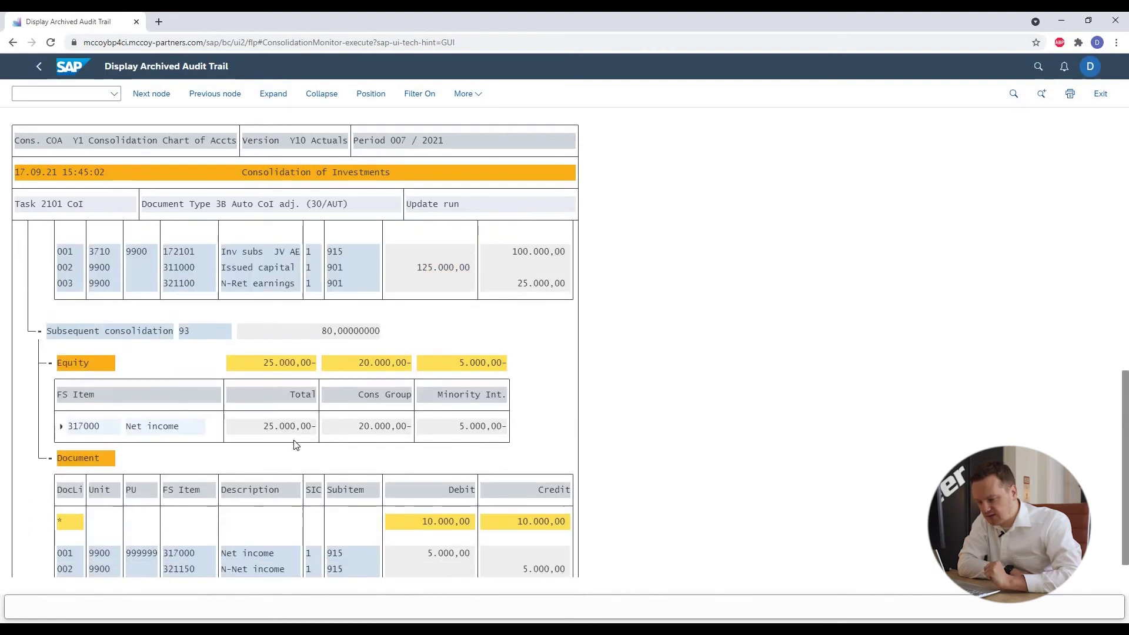
scroll(293, 433, "down", 1)
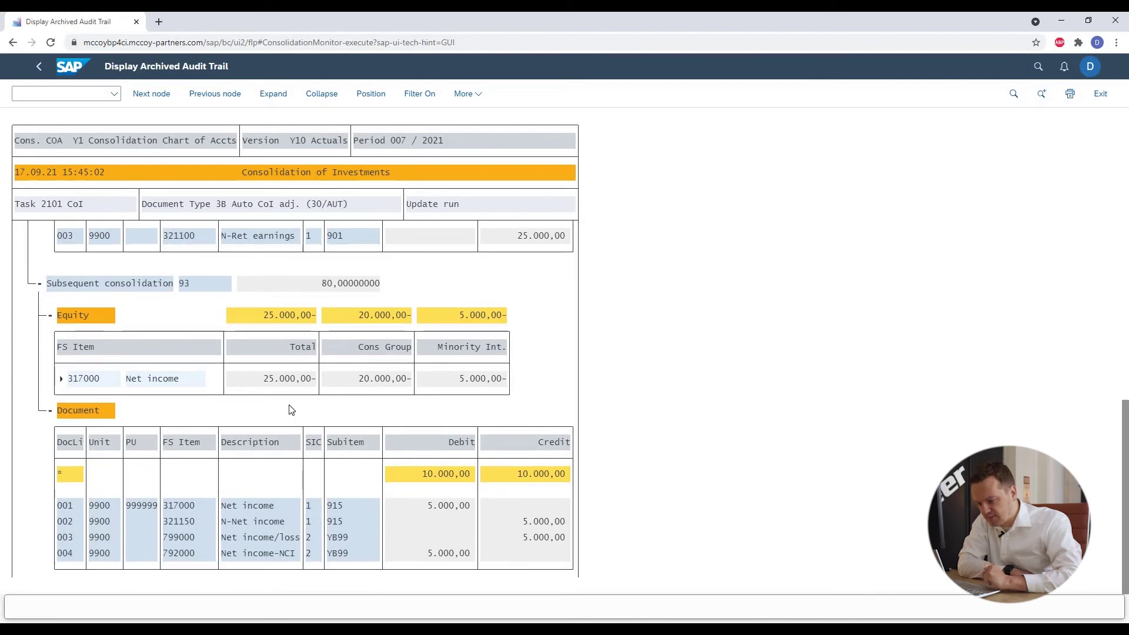
Review the net income split: group share 20.000,00- and minority interest 5.000,00-, then return.
left_click(365, 361)
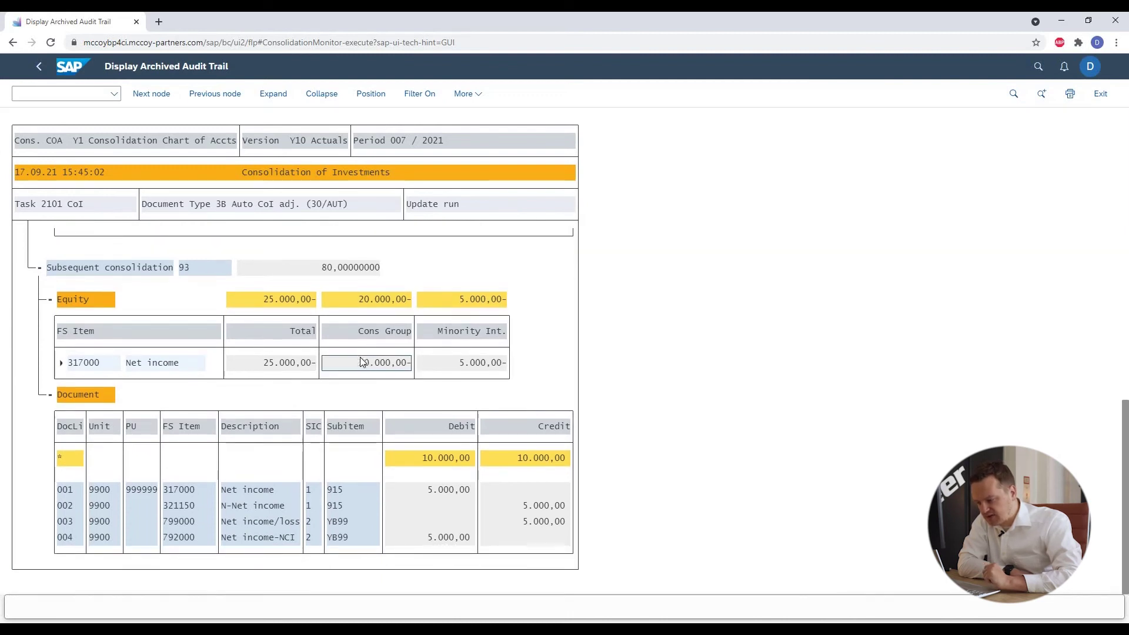
key("shift+Tab")
left_click(354, 363)
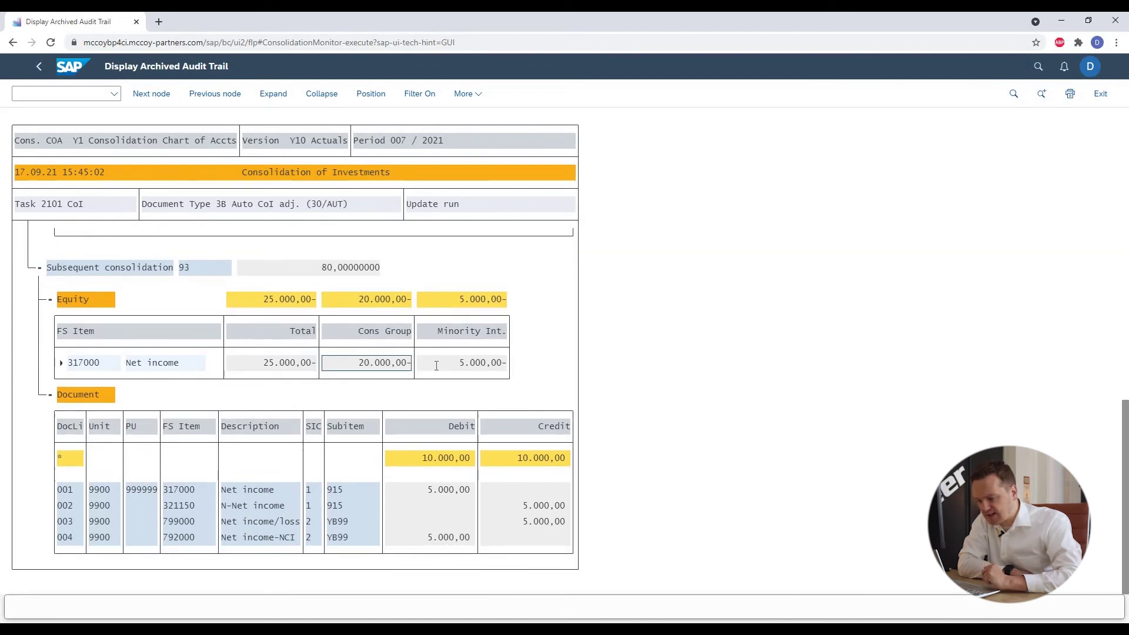
left_click(436, 364)
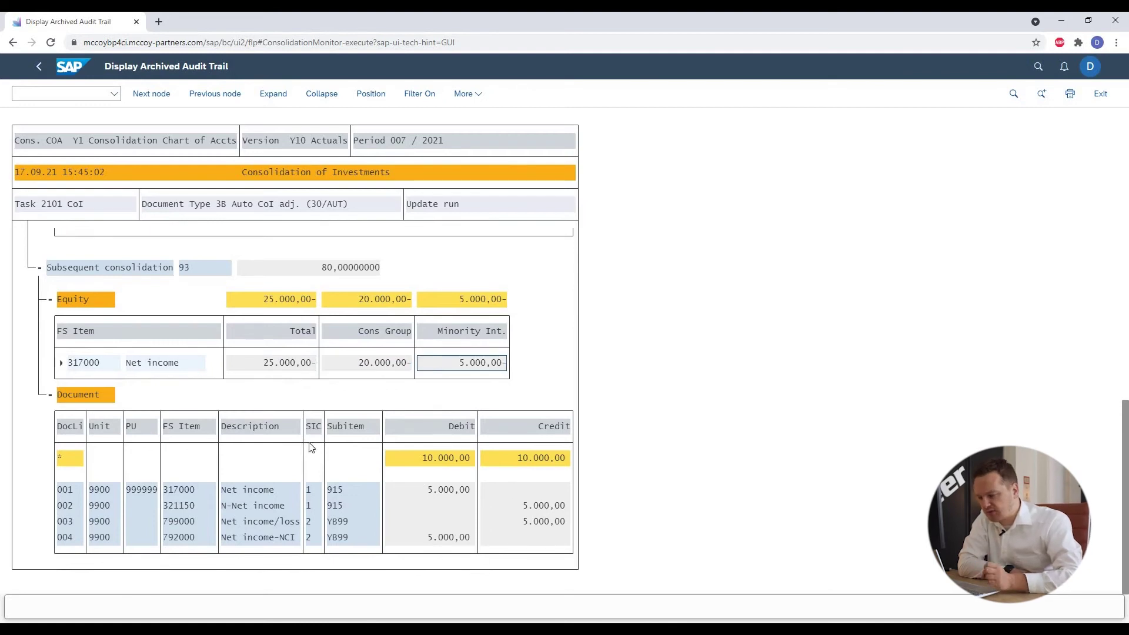
left_click(36, 77)
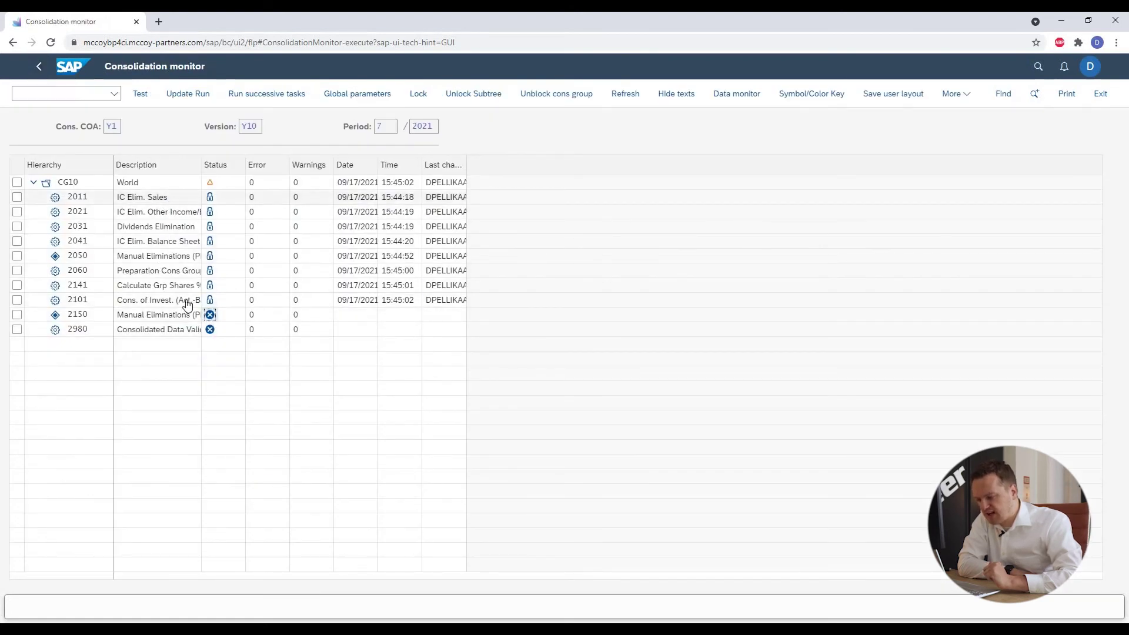
Execute Manual Eliminations task 2150 for CG10 and run the successive consolidation tasks.
left_click(210, 314)
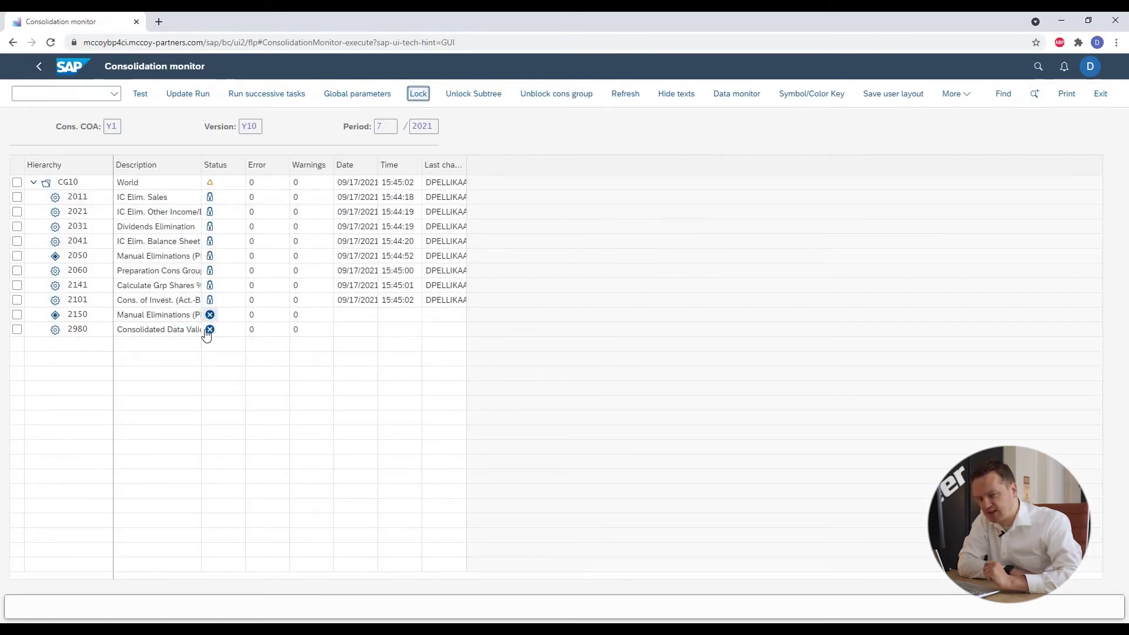
left_click(262, 96)
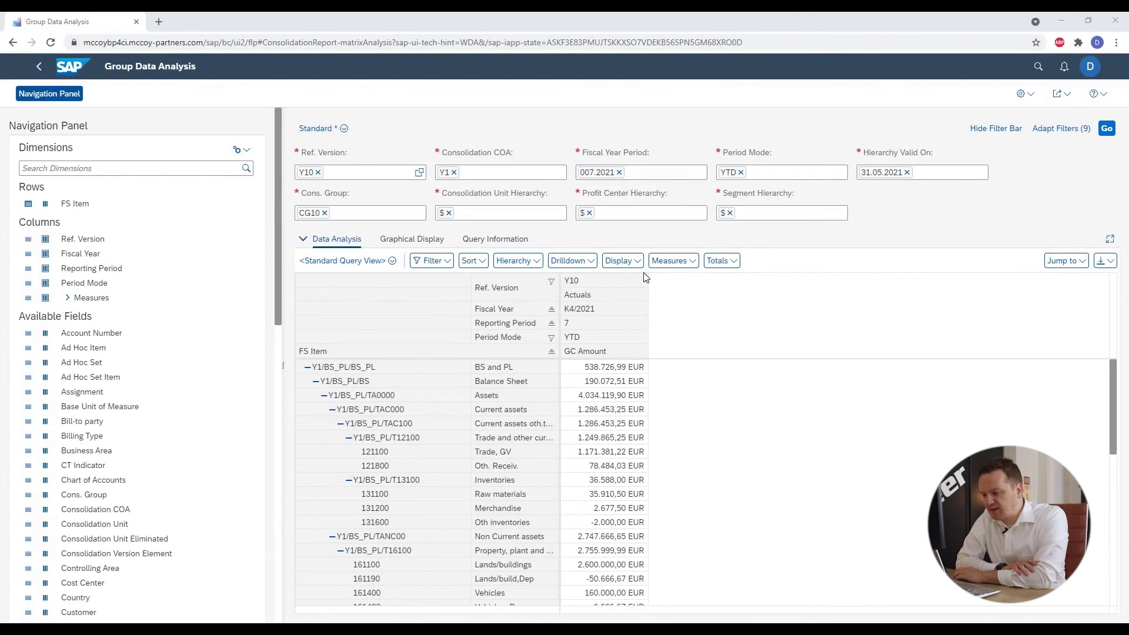
Hide the Navigation Panel and widen the FS Item column to show full IDs.
left_click(55, 96)
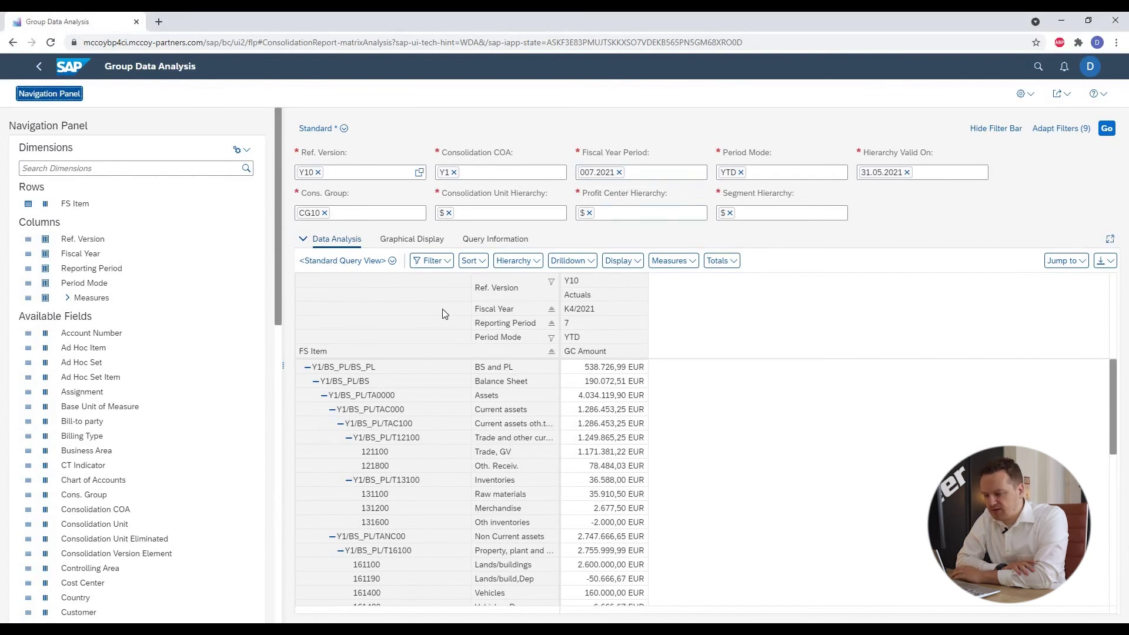
scroll(205, 365, "down", 3)
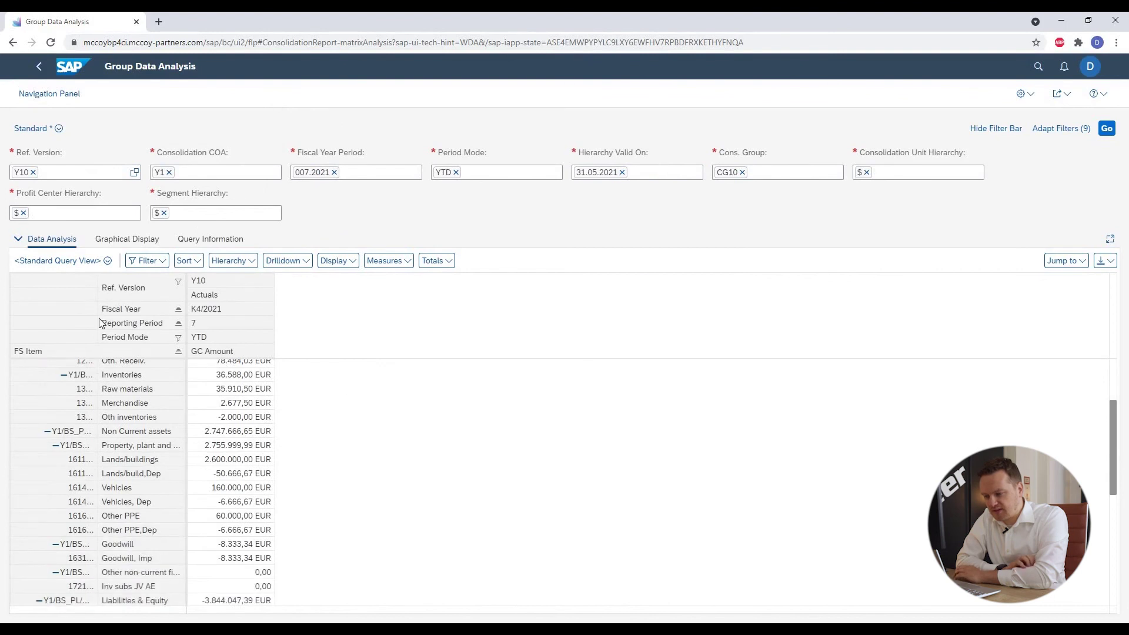
left_click_drag(98, 323, 177, 324)
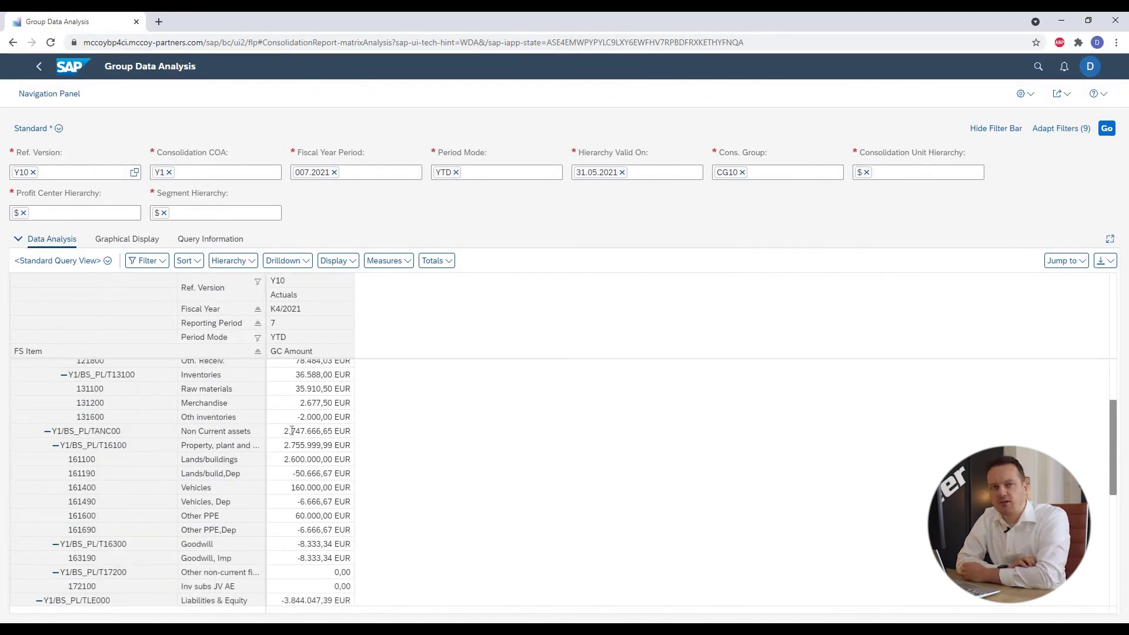
scroll(292, 431, "down", 9)
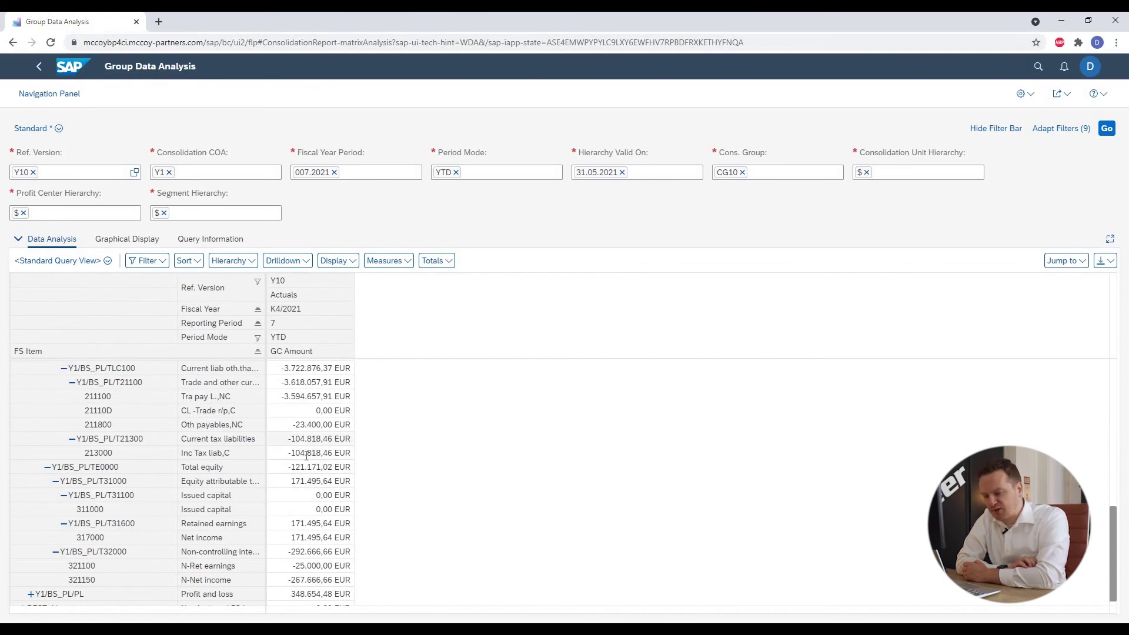
Drill from the -23.400,00 EUR Oth payables amount into group journal entries with reporting logic.
left_click(309, 424)
right_click(307, 430)
key("Escape")
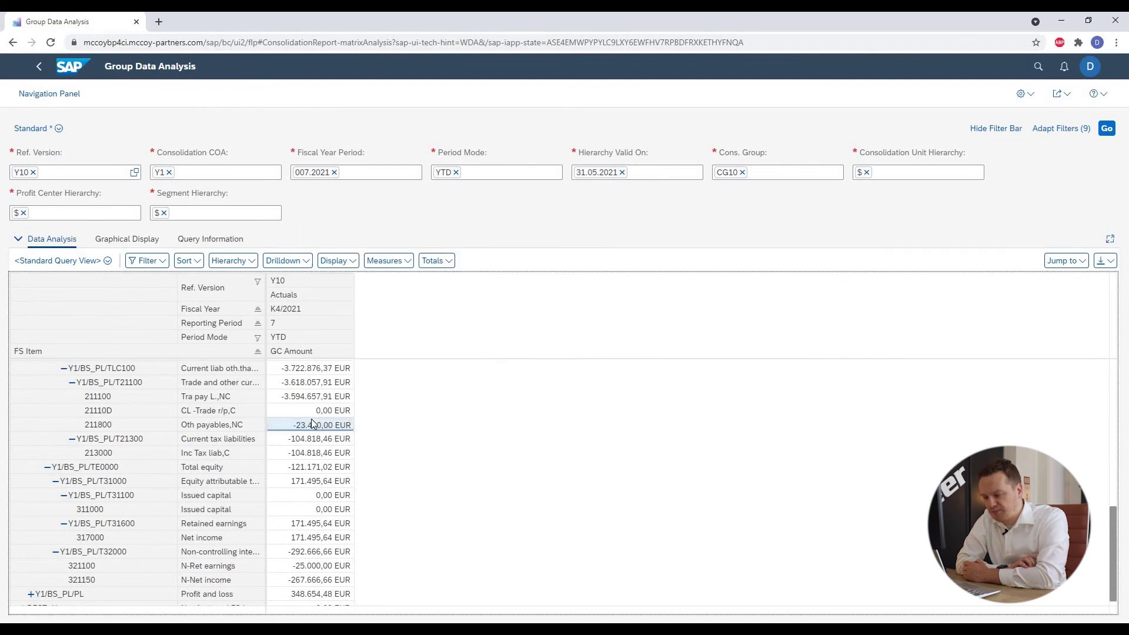
left_click(1065, 261)
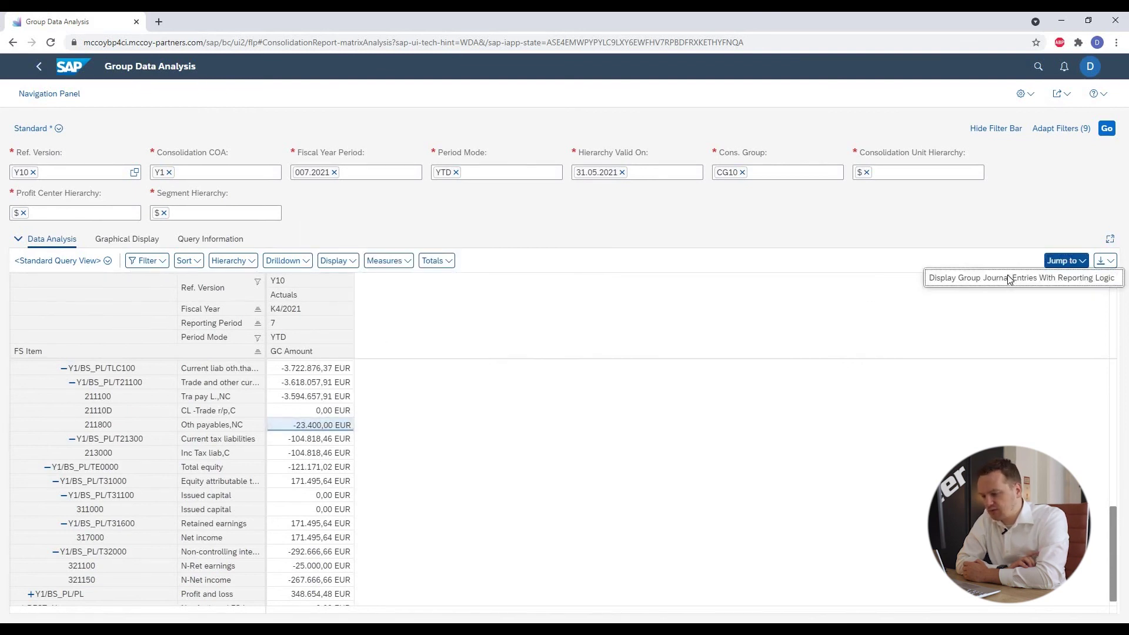
left_click(982, 278)
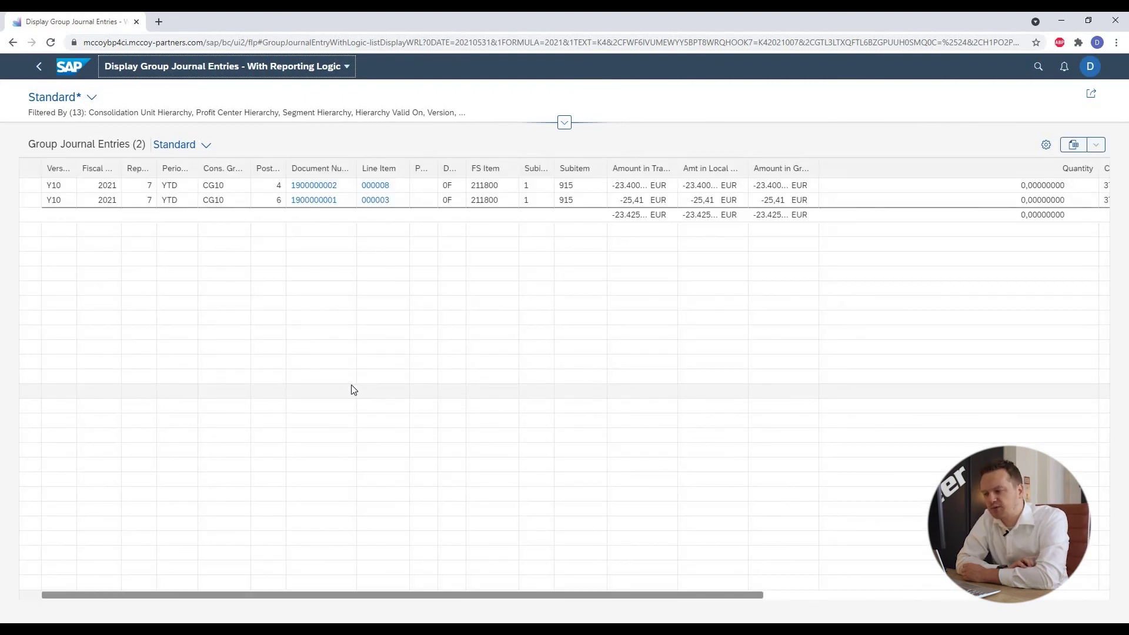
left_click(310, 187)
left_click(378, 160)
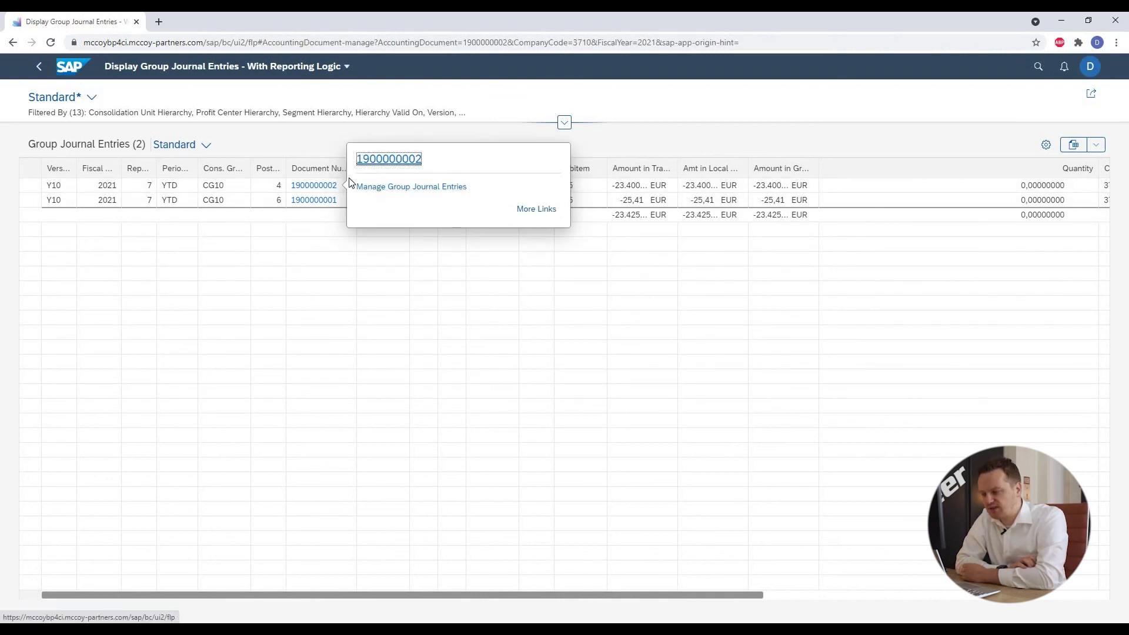